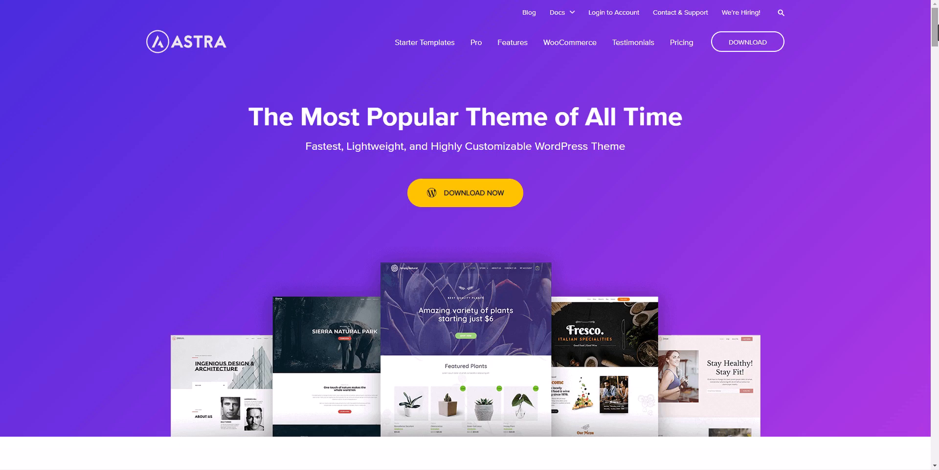
Step: Scroll through the Astra homepage features, then move on to the Dig Vacation site
{"action": "scroll", "coordinate": [879, 158], "scroll_direction": "down", "scroll_amount": 10}
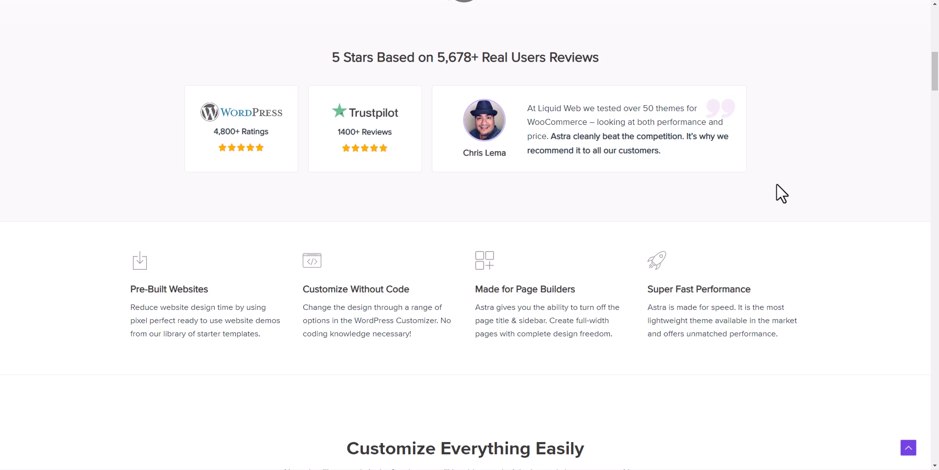
{"action": "scroll", "coordinate": [777, 184], "scroll_direction": "down", "scroll_amount": 7}
{"action": "scroll", "coordinate": [781, 193], "scroll_direction": "down", "scroll_amount": 4}
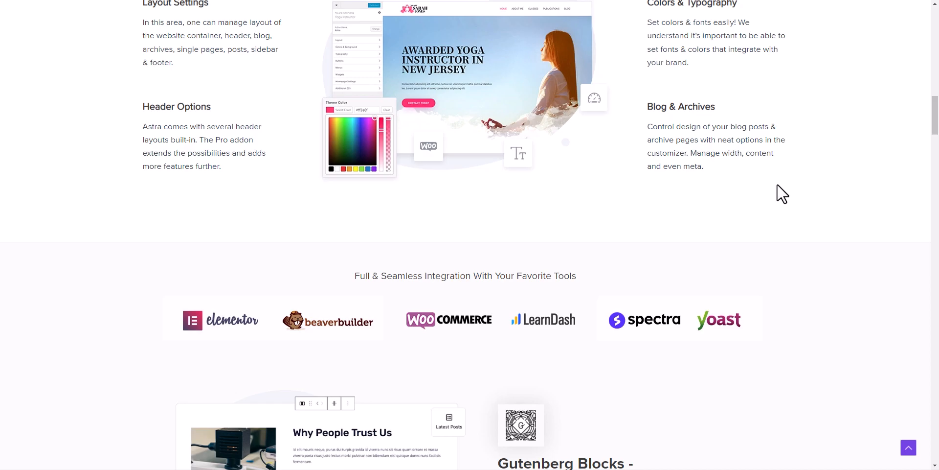
{"action": "scroll", "coordinate": [814, 218], "scroll_direction": "down", "scroll_amount": 4}
{"action": "left_click_drag", "start_coordinate": [935, 139], "coordinate": [936, 29]}
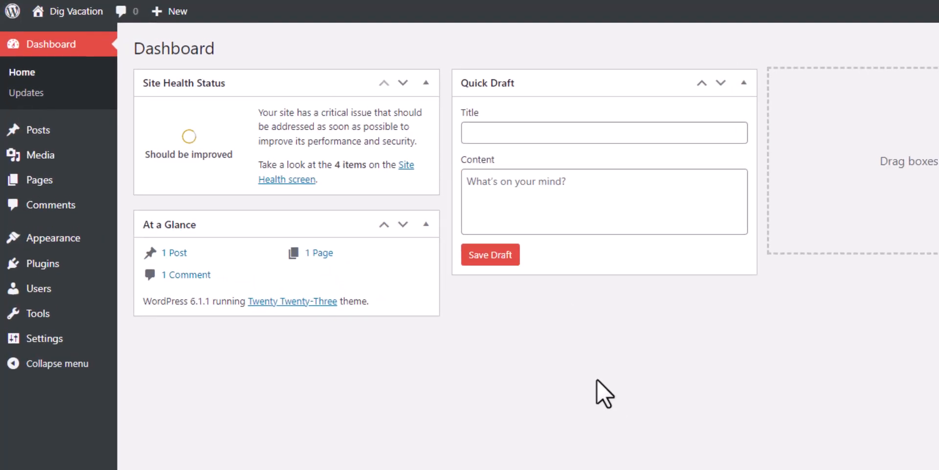
Step: Install the Astra theme from Appearance > Themes > Add New and activate it
{"action": "mouse_move", "coordinate": [29, 237]}
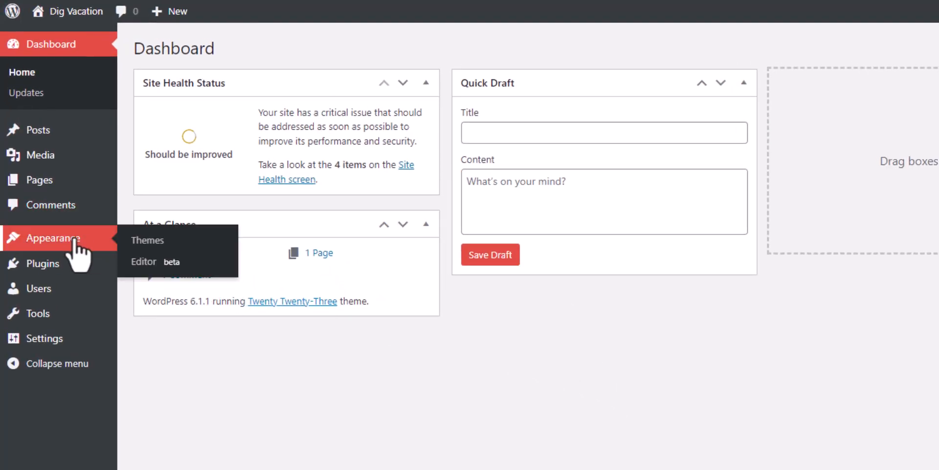
{"action": "left_click", "coordinate": [155, 241]}
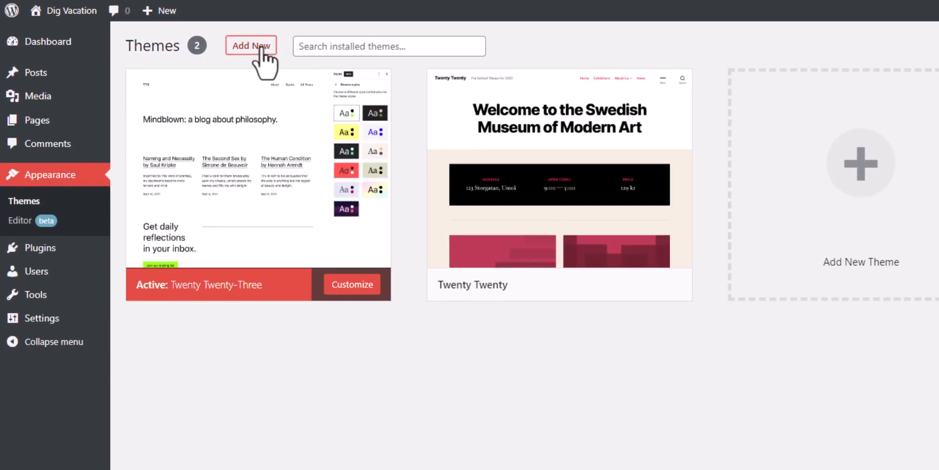
{"action": "left_click", "coordinate": [260, 49]}
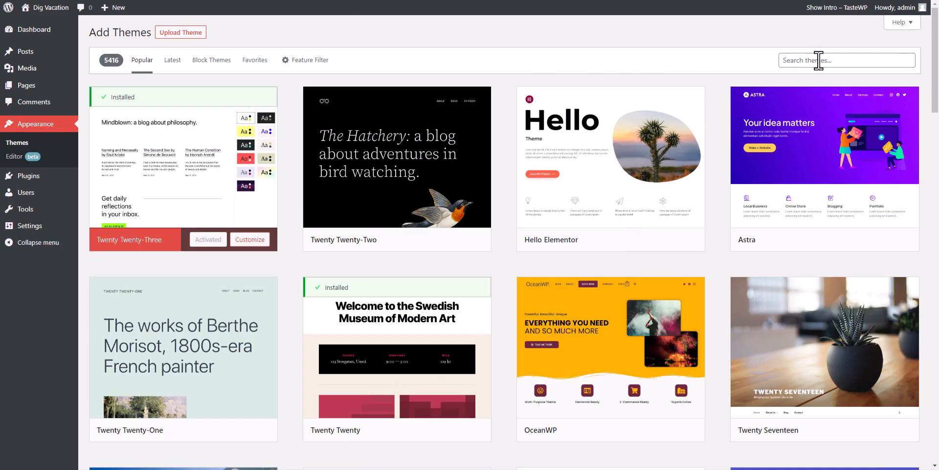
{"action": "mouse_move", "coordinate": [832, 161]}
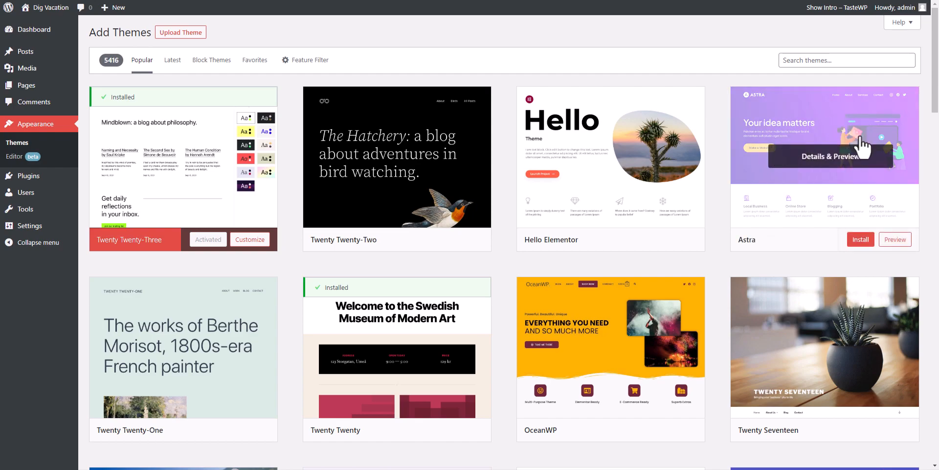
{"action": "left_click", "coordinate": [860, 240]}
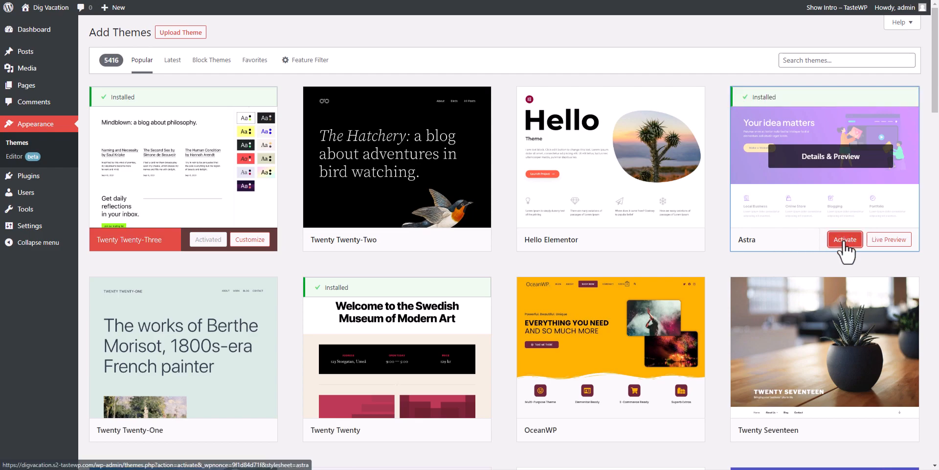
{"action": "left_click", "coordinate": [824, 241]}
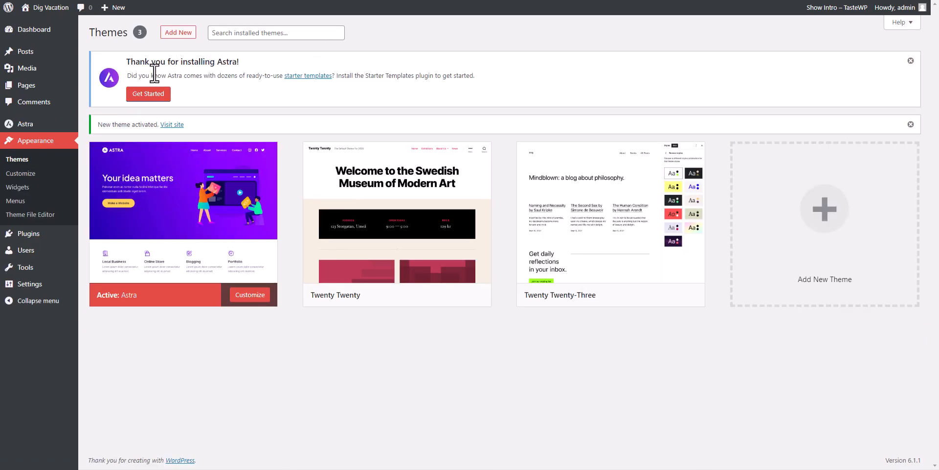
Step: Launch the Starter Templates plugin and choose the Block Editor for building
{"action": "left_click", "coordinate": [143, 96]}
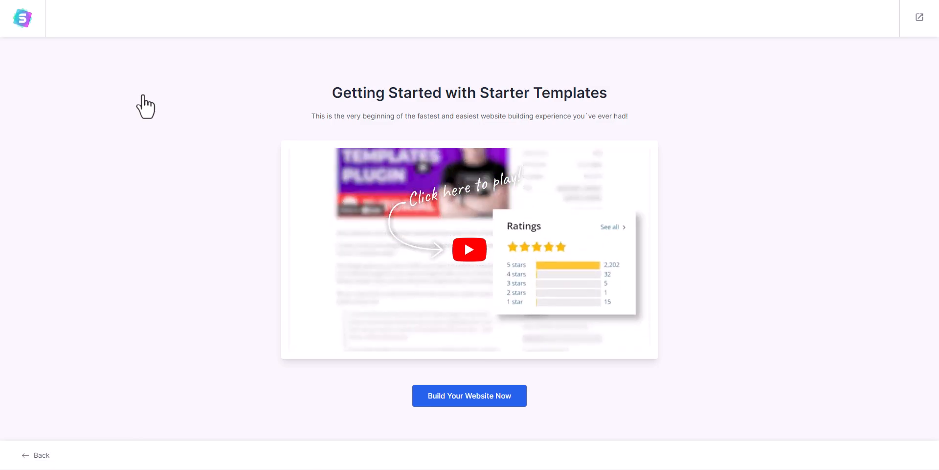
{"action": "left_click", "coordinate": [483, 406]}
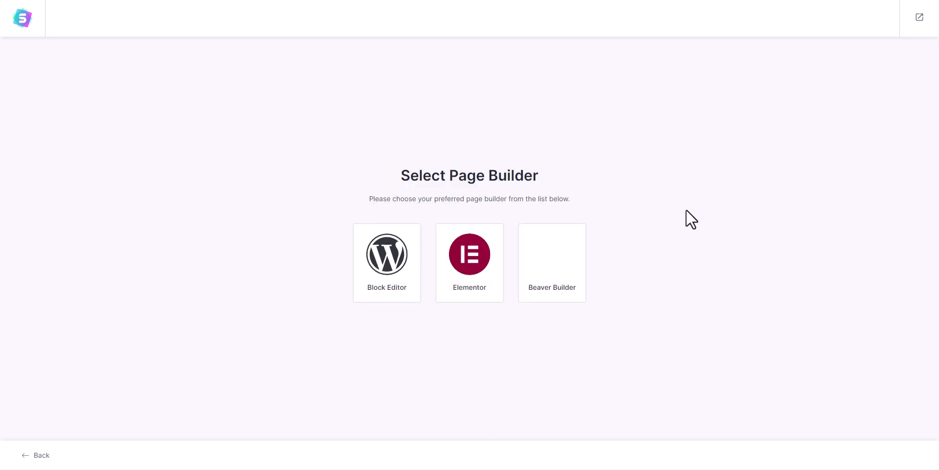
{"action": "left_click", "coordinate": [393, 277]}
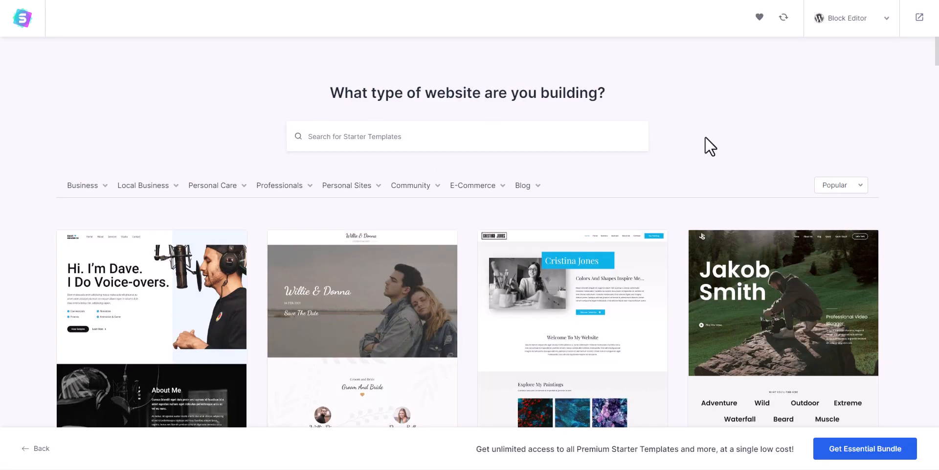
Step: Filter to Professionals > Finance templates and select the Chartered Accountant template
{"action": "mouse_move", "coordinate": [271, 188]}
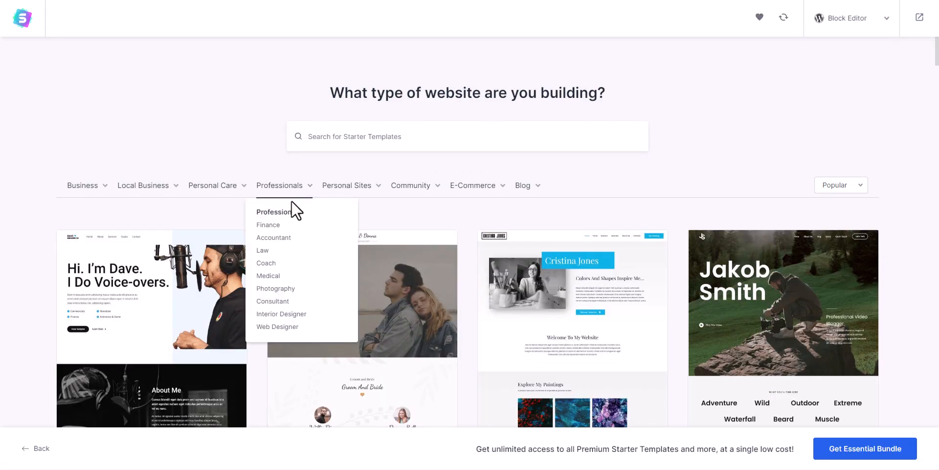
{"action": "left_click", "coordinate": [269, 225]}
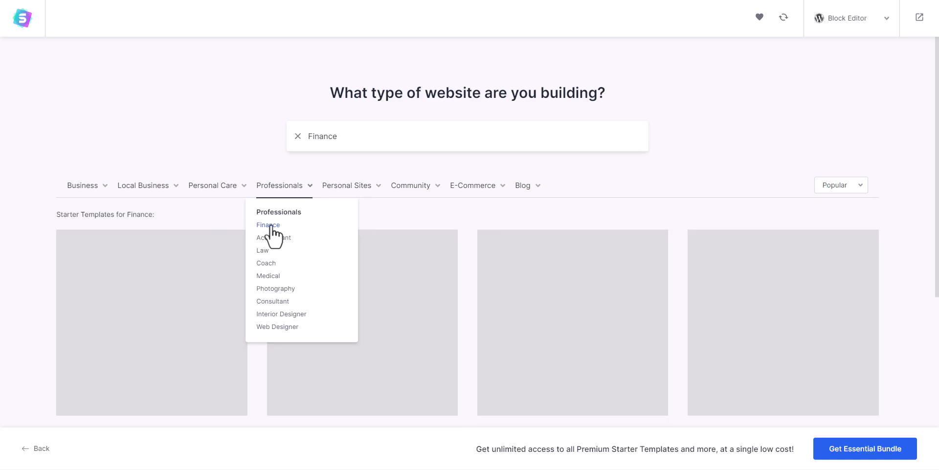
{"action": "scroll", "coordinate": [903, 204], "scroll_direction": "down", "scroll_amount": 3}
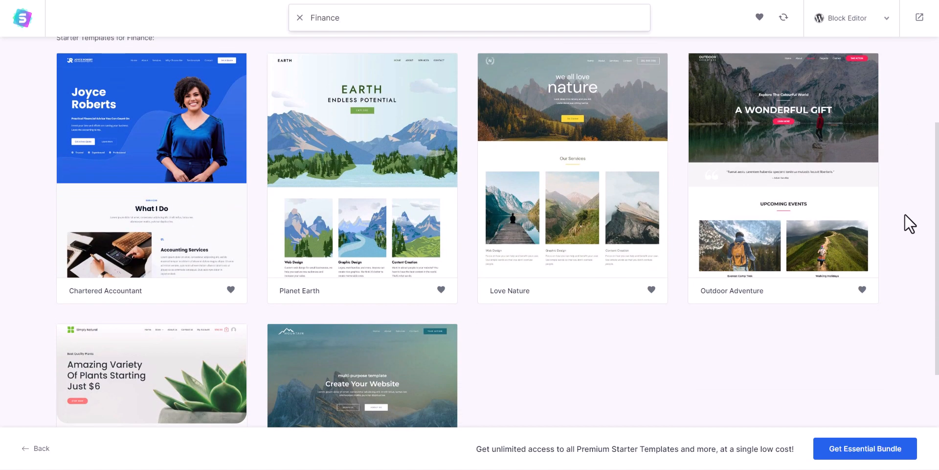
{"action": "scroll", "coordinate": [925, 342], "scroll_direction": "down", "scroll_amount": 3}
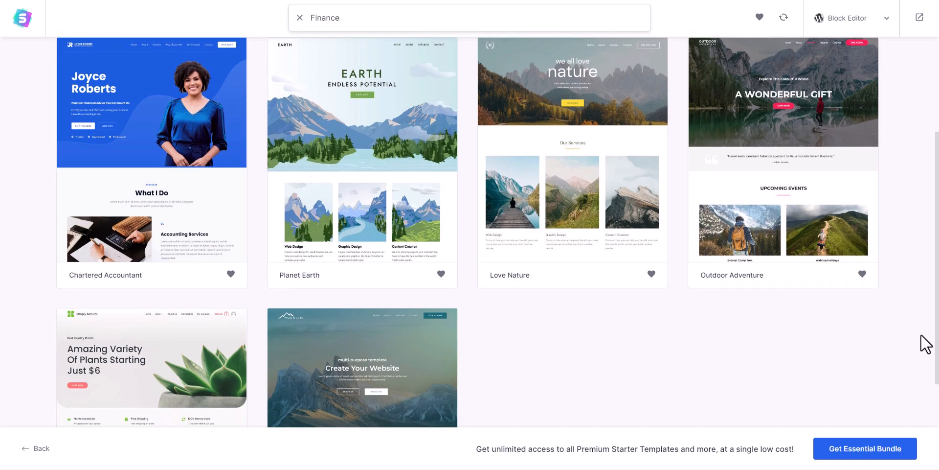
{"action": "scroll", "coordinate": [897, 314], "scroll_direction": "up", "scroll_amount": 5}
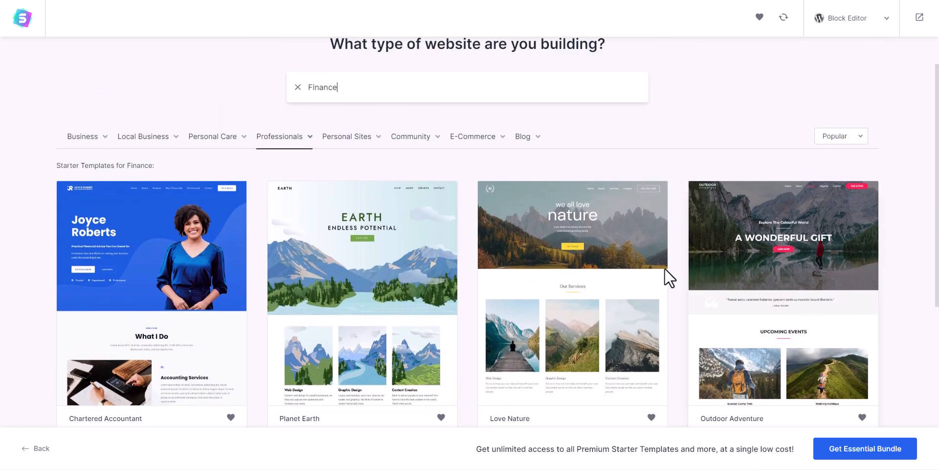
{"action": "scroll", "coordinate": [157, 239], "scroll_direction": "down", "scroll_amount": 2}
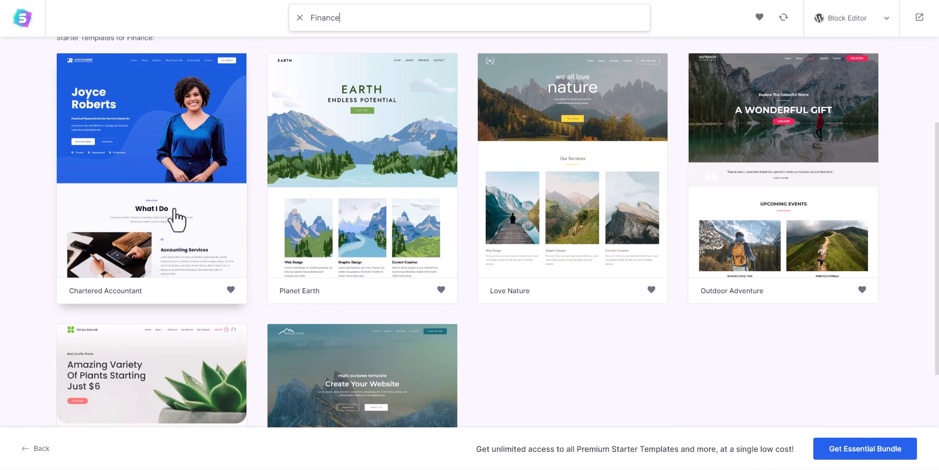
{"action": "left_click", "coordinate": [169, 211]}
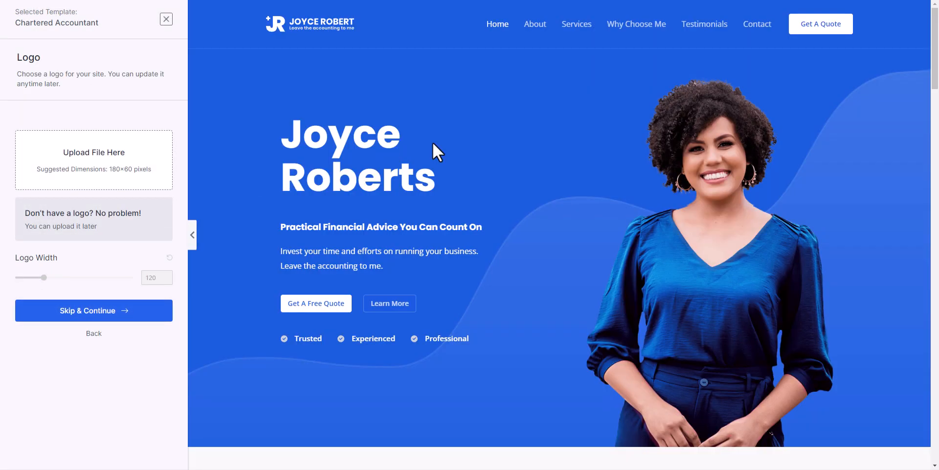
{"action": "scroll", "coordinate": [646, 175], "scroll_direction": "down", "scroll_amount": 12}
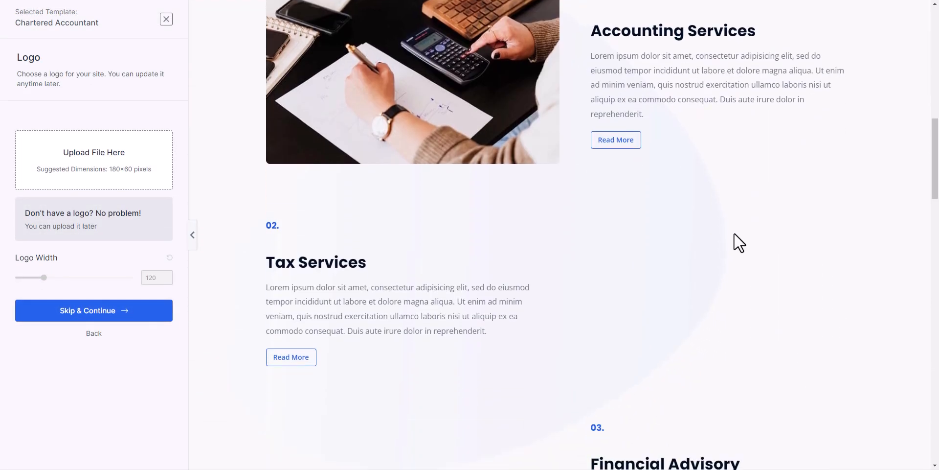
{"action": "scroll", "coordinate": [734, 233], "scroll_direction": "down", "scroll_amount": 1}
{"action": "left_click_drag", "start_coordinate": [935, 169], "coordinate": [938, 32]}
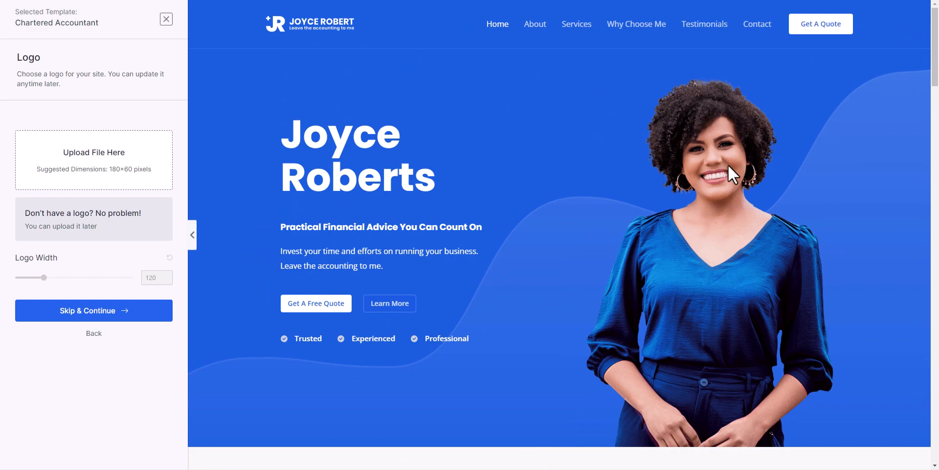
Step: Skip the logo, apply the pink colour palette, and continue to the final step
{"action": "left_click", "coordinate": [93, 314]}
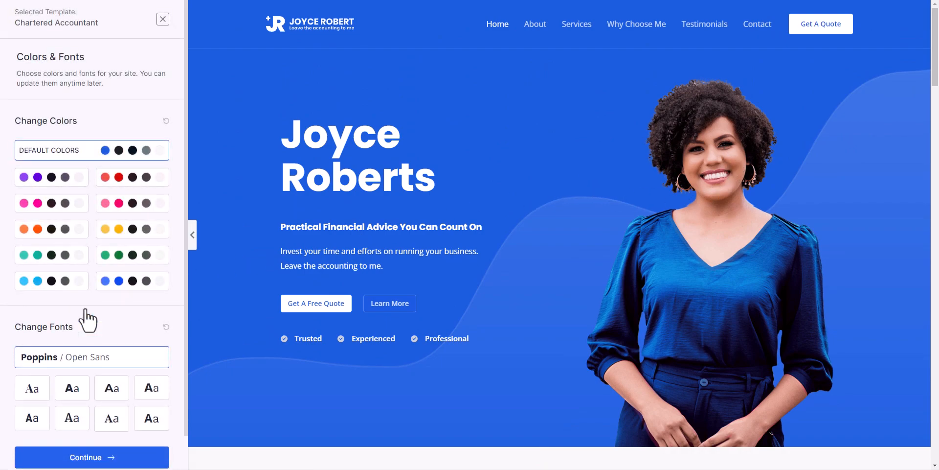
{"action": "left_click", "coordinate": [45, 203]}
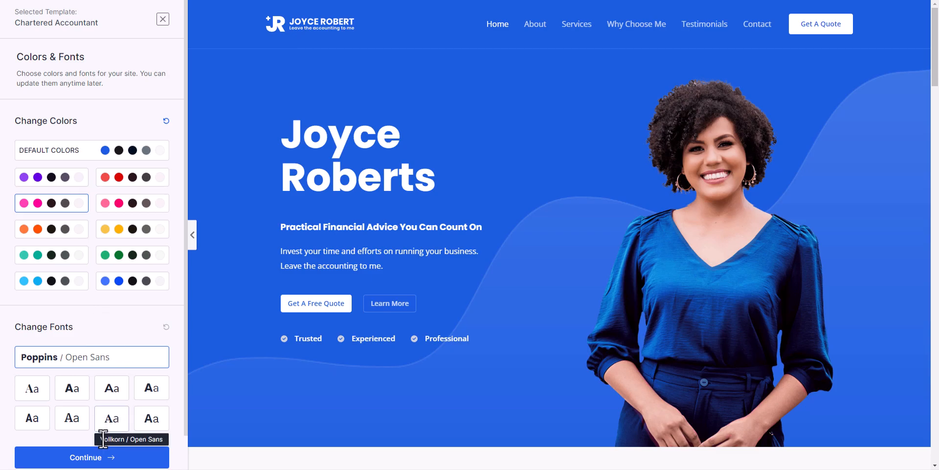
{"action": "left_click", "coordinate": [113, 457]}
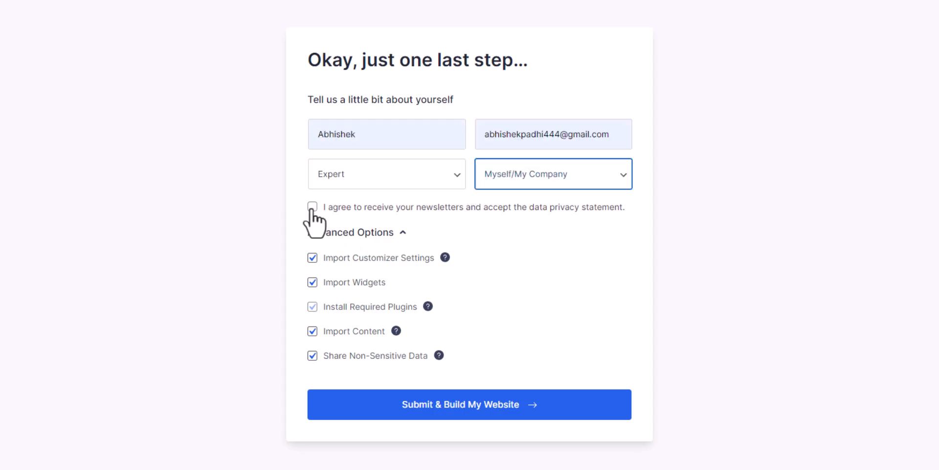
Step: Accept the newsletter and privacy terms, keep data sharing on, and build the website
{"action": "left_click", "coordinate": [312, 207]}
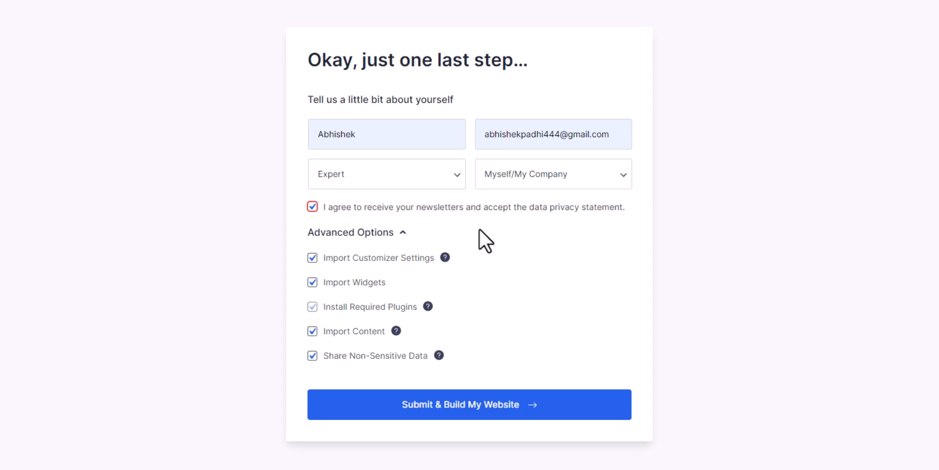
{"action": "left_click", "coordinate": [312, 354]}
{"action": "left_click", "coordinate": [474, 407]}
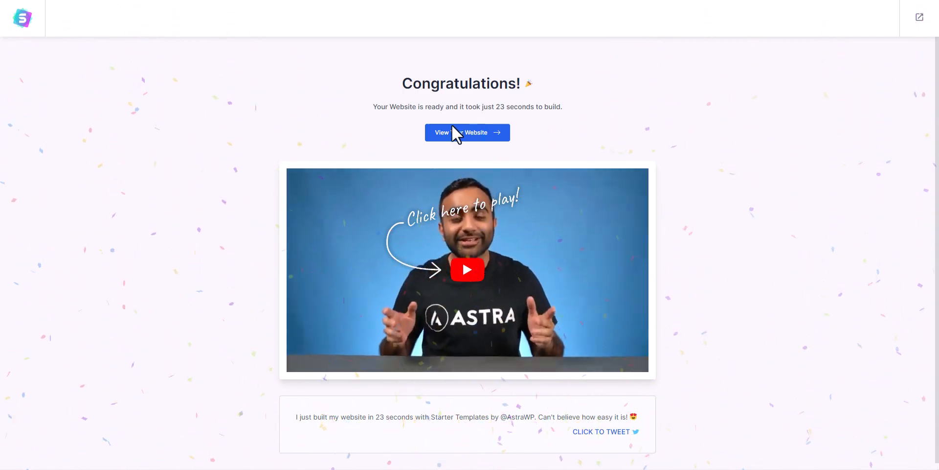
{"action": "left_click", "coordinate": [480, 133]}
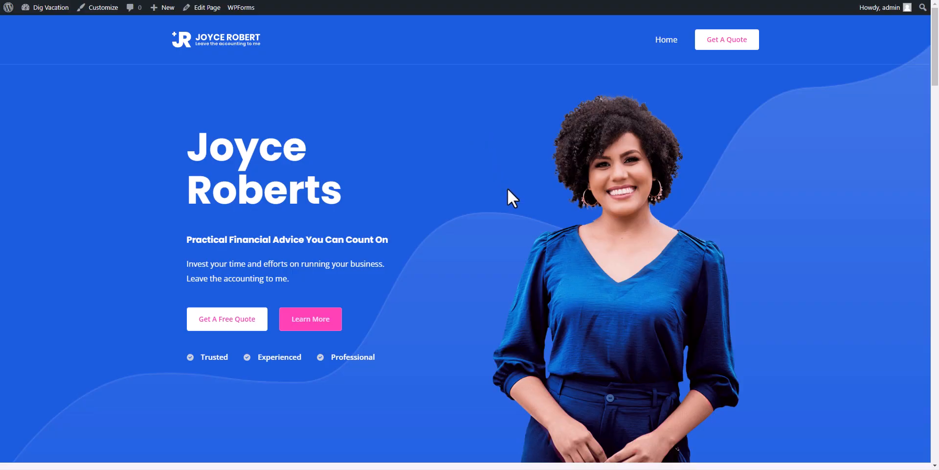
{"action": "scroll", "coordinate": [531, 205], "scroll_direction": "down", "scroll_amount": 10}
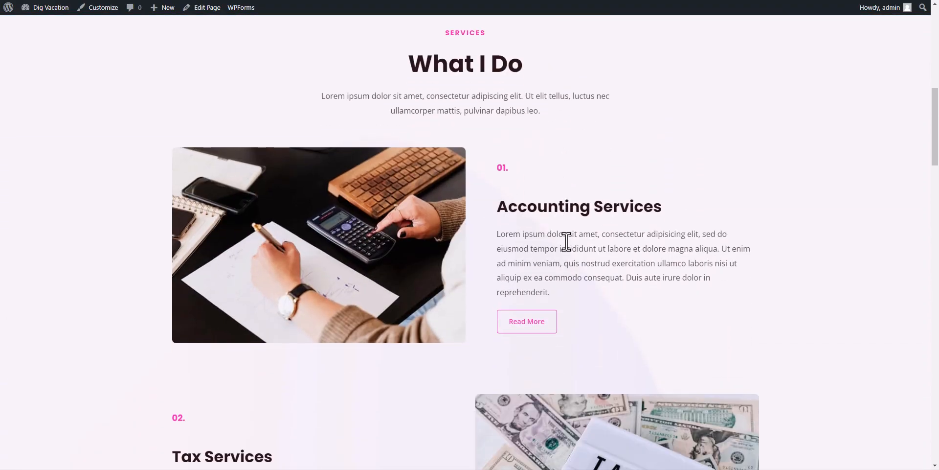
{"action": "scroll", "coordinate": [567, 240], "scroll_direction": "down", "scroll_amount": 20}
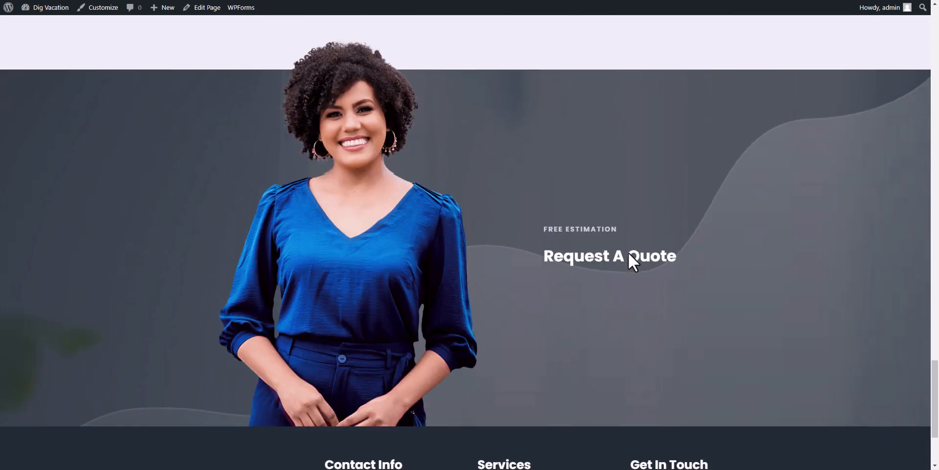
{"action": "scroll", "coordinate": [631, 253], "scroll_direction": "down", "scroll_amount": 3}
{"action": "left_click_drag", "start_coordinate": [935, 412], "coordinate": [935, 29]}
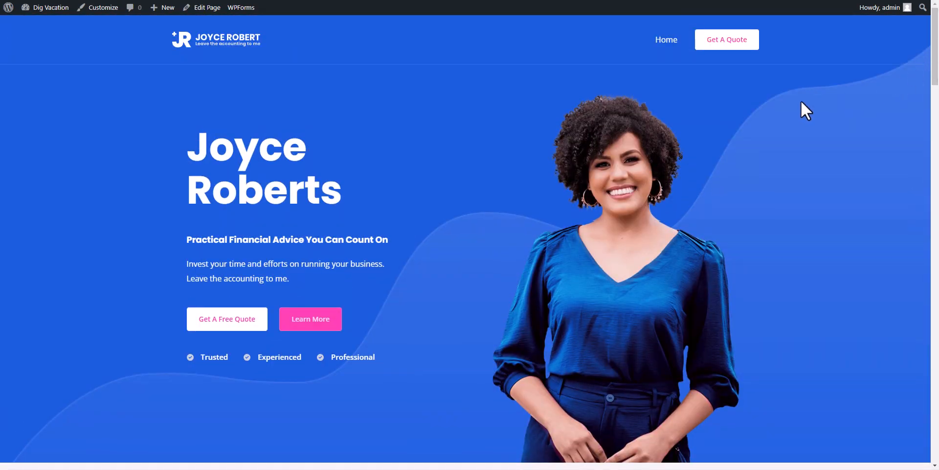
Step: Open the Home page in the block editor and set Astra's content layout to Full Width / Stretched
{"action": "left_click", "coordinate": [203, 8]}
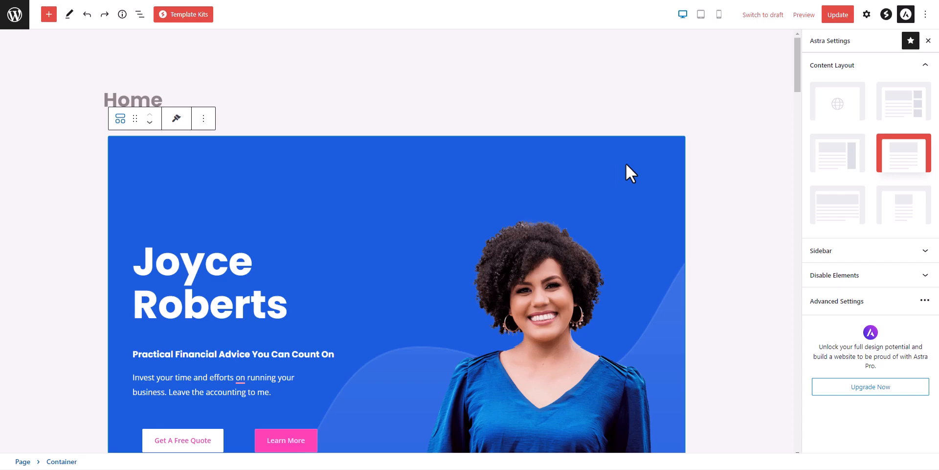
{"action": "left_click", "coordinate": [905, 16]}
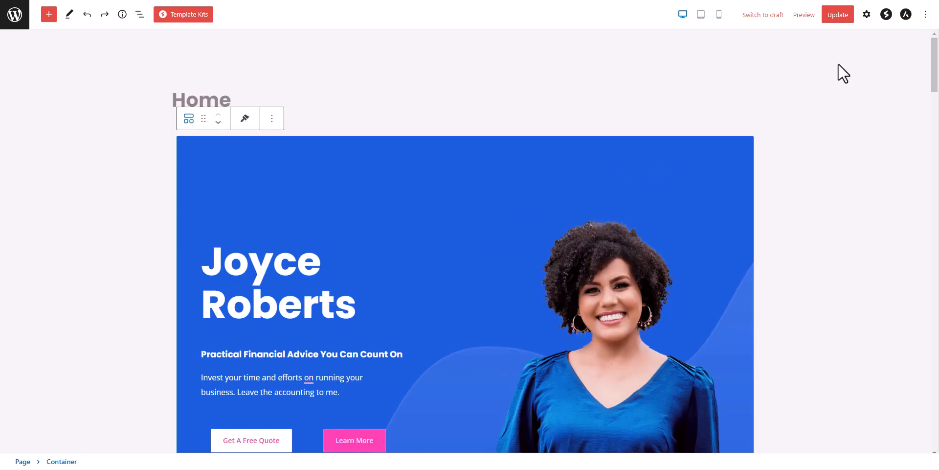
{"action": "left_click", "coordinate": [903, 18]}
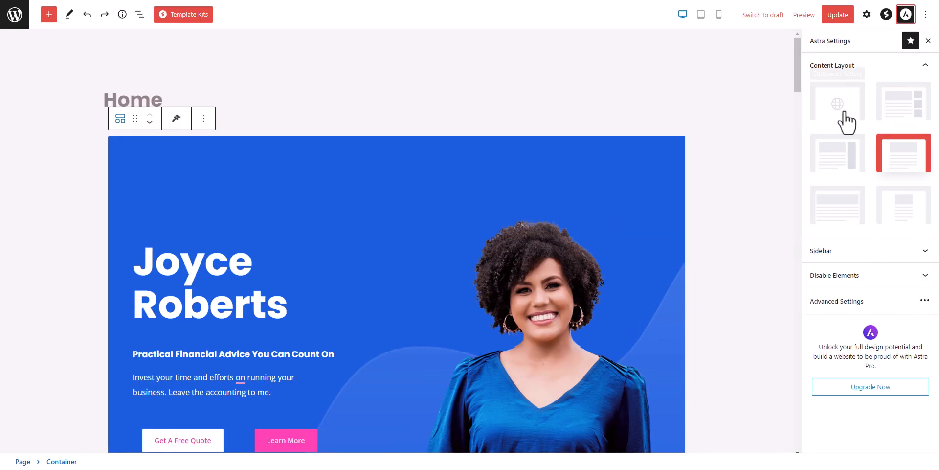
{"action": "left_click", "coordinate": [833, 209]}
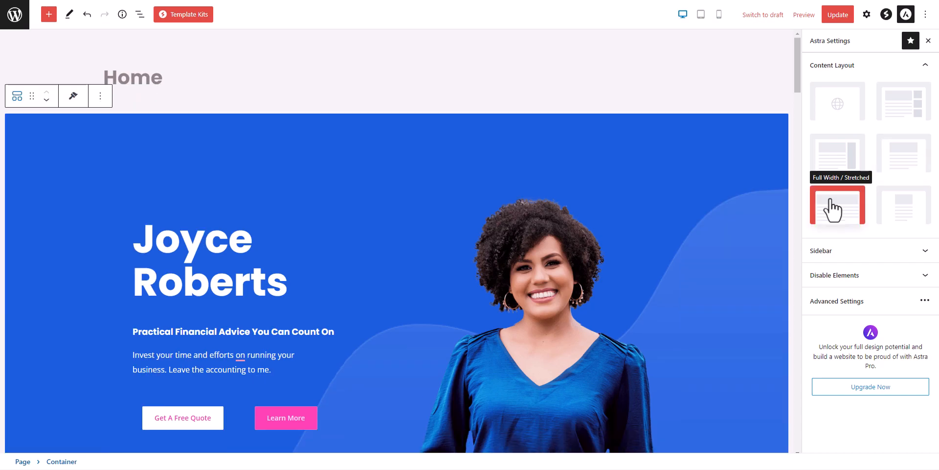
{"action": "scroll", "coordinate": [698, 224], "scroll_direction": "down", "scroll_amount": 10}
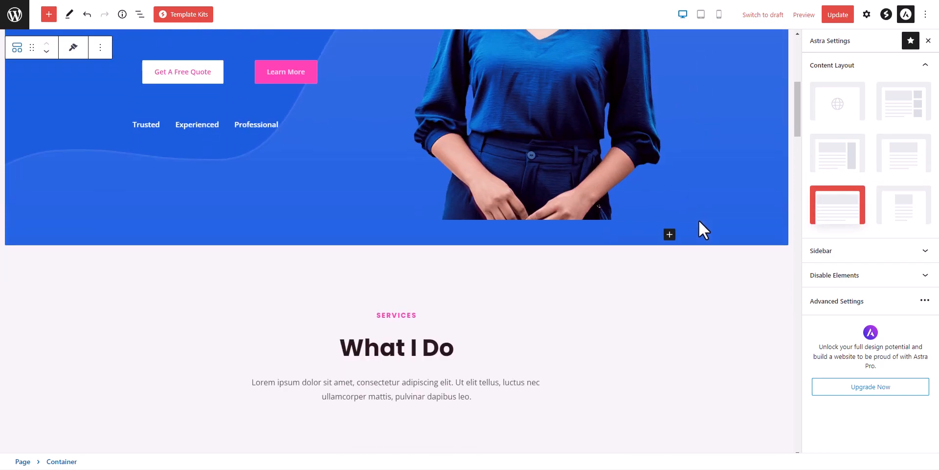
{"action": "scroll", "coordinate": [717, 231], "scroll_direction": "down", "scroll_amount": 3}
{"action": "scroll", "coordinate": [717, 231], "scroll_direction": "up", "scroll_amount": 12}
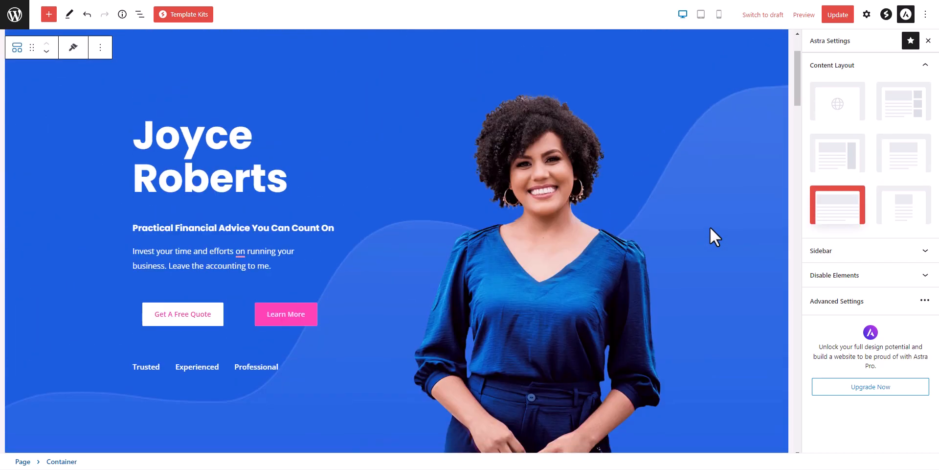
{"action": "left_click", "coordinate": [299, 180]}
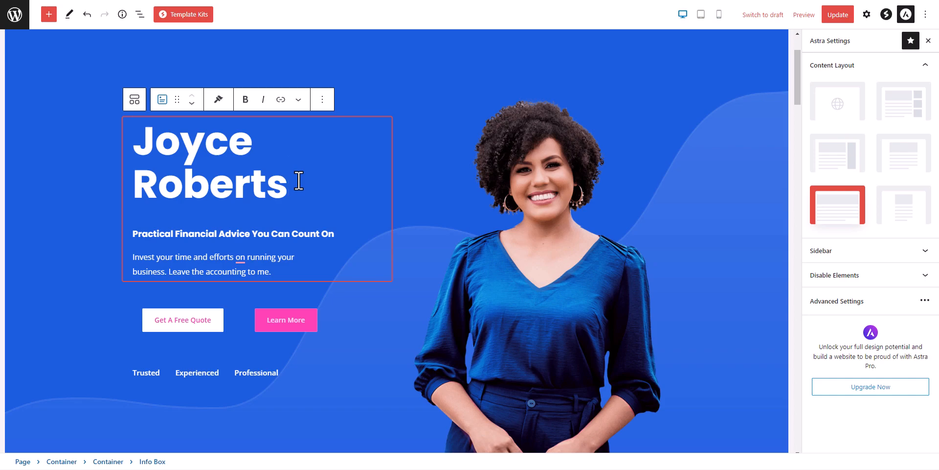
Step: Replace the hero heading name with the owner's first name and surname on two lines
{"action": "key", "text": "BackSpace"}
{"action": "key", "text": "BackSpace"}
{"action": "key", "text": "BackSpace"}
{"action": "key", "text": "BackSpace"}
{"action": "key", "text": "BackSpace"}
{"action": "key", "text": "BackSpace"}
{"action": "key", "text": "BackSpace"}
{"action": "key", "text": "BackSpace"}
{"action": "key", "text": "BackSpace"}
{"action": "key", "text": "BackSpace"}
{"action": "key", "text": "BackSpace"}
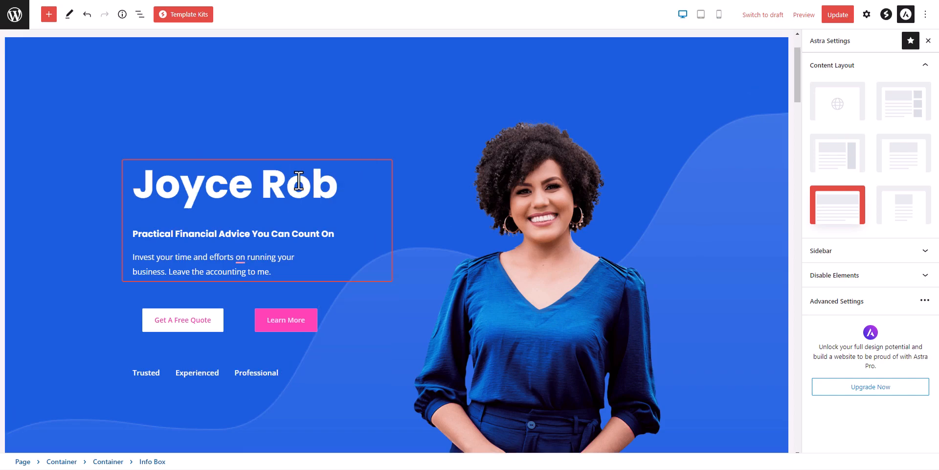
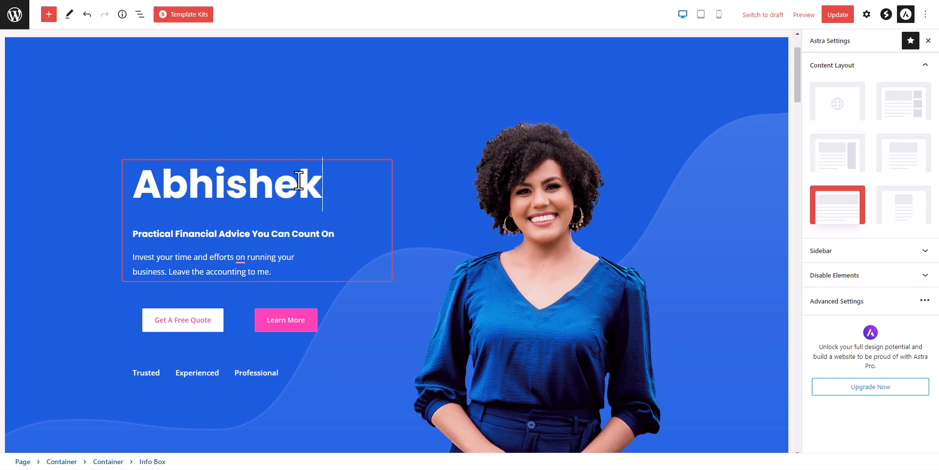
{"action": "key", "text": "Return"}
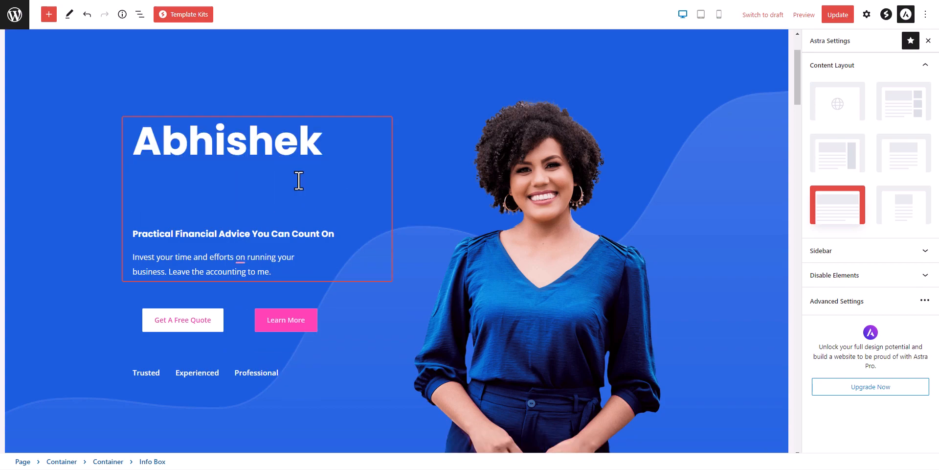
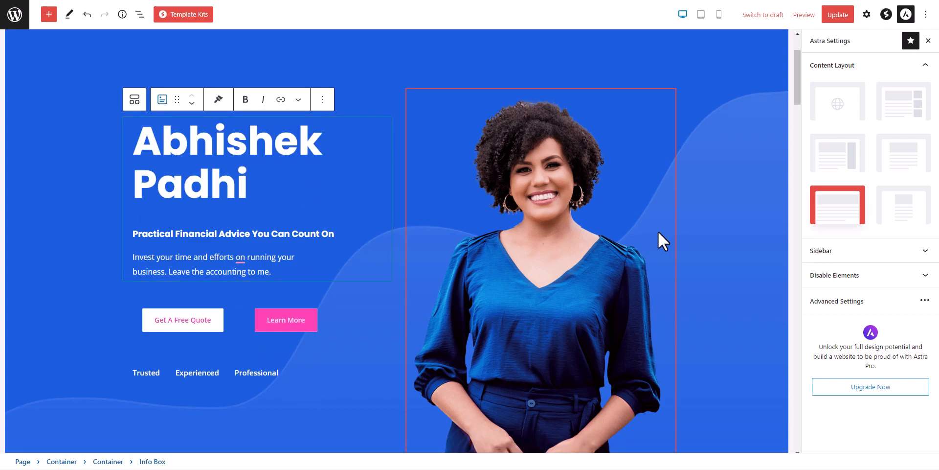
Step: Open the media library to replace the hero portrait, then close it unchanged
{"action": "left_click", "coordinate": [591, 191]}
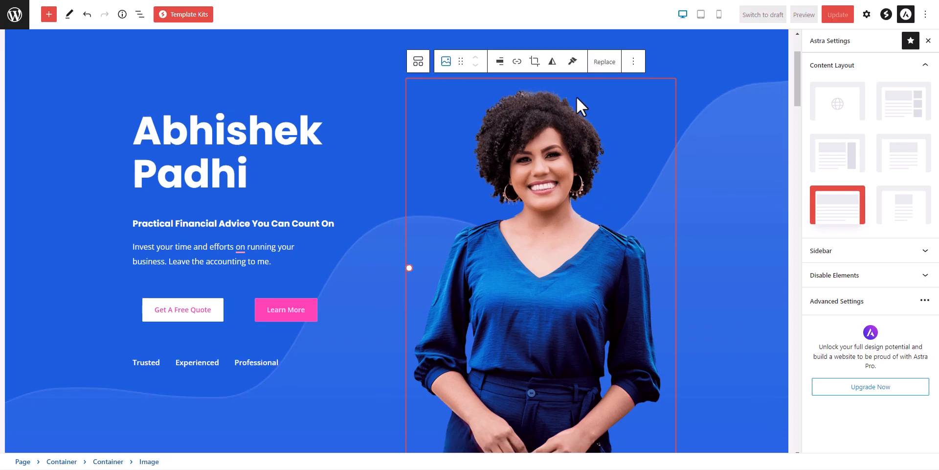
{"action": "left_click", "coordinate": [606, 62]}
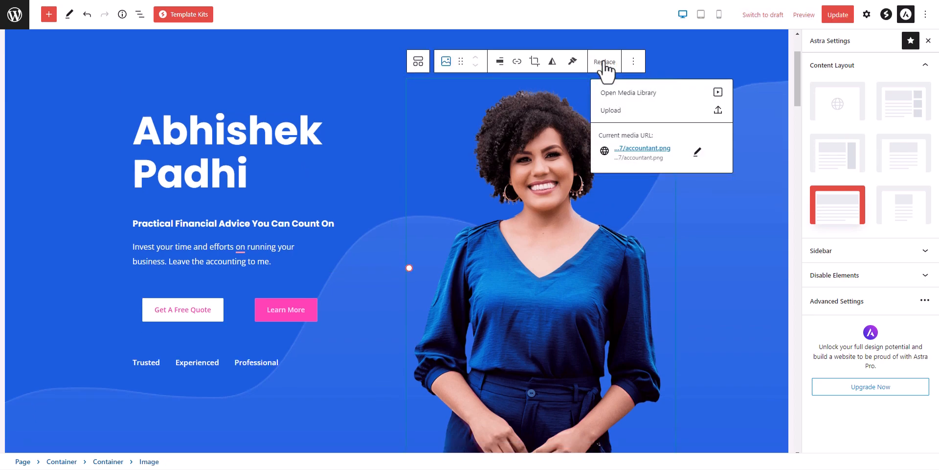
{"action": "left_click", "coordinate": [628, 93]}
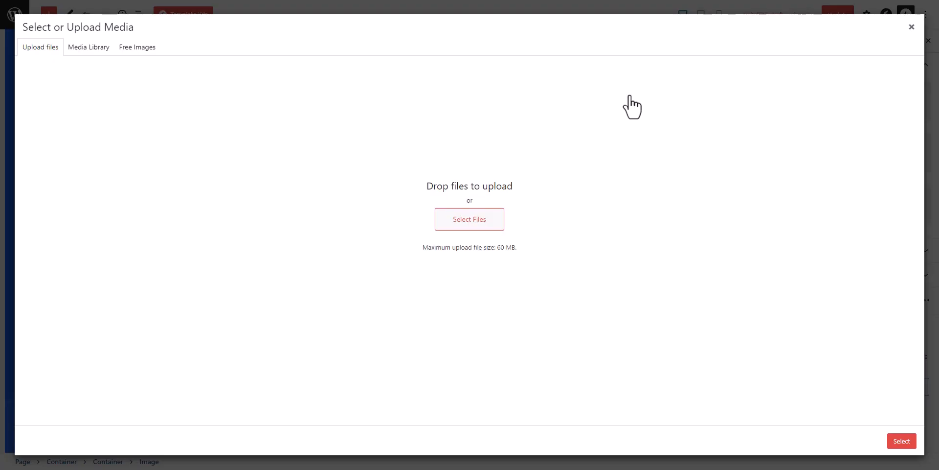
{"action": "left_click", "coordinate": [912, 27]}
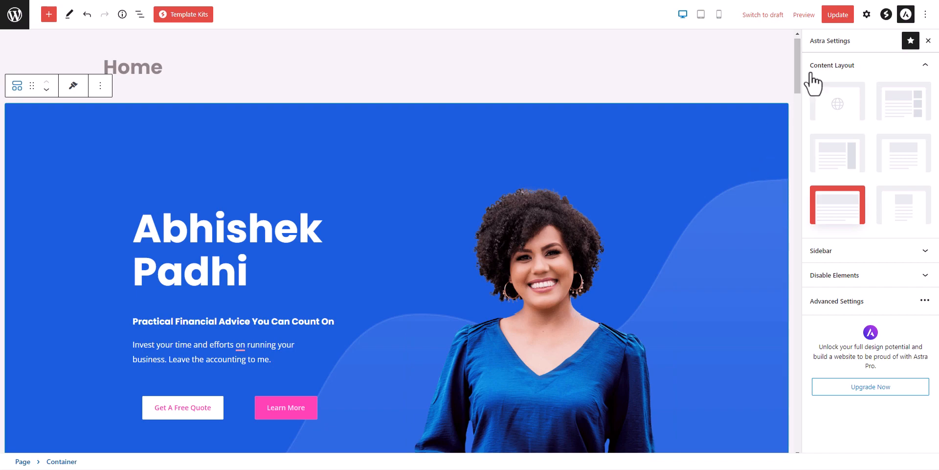
Step: Save the Home page edits and go to Astra's welcome page in the dashboard
{"action": "left_click", "coordinate": [838, 15]}
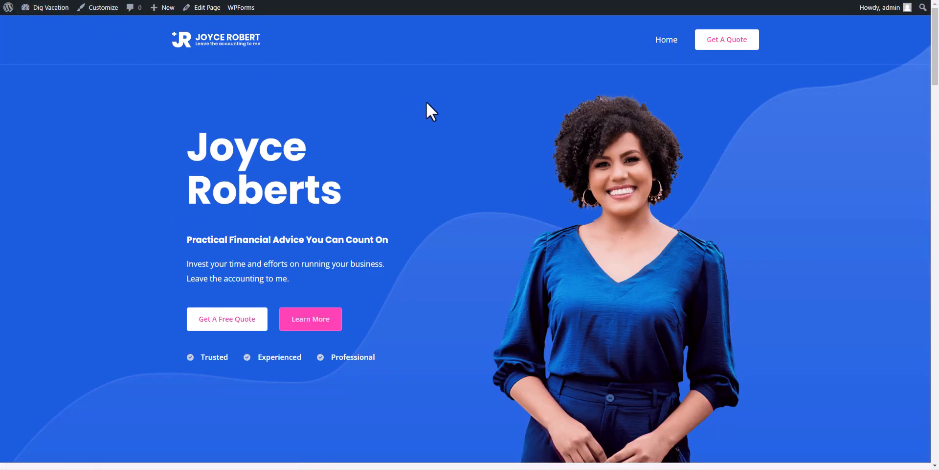
{"action": "mouse_move", "coordinate": [47, 10]}
{"action": "left_click", "coordinate": [41, 24]}
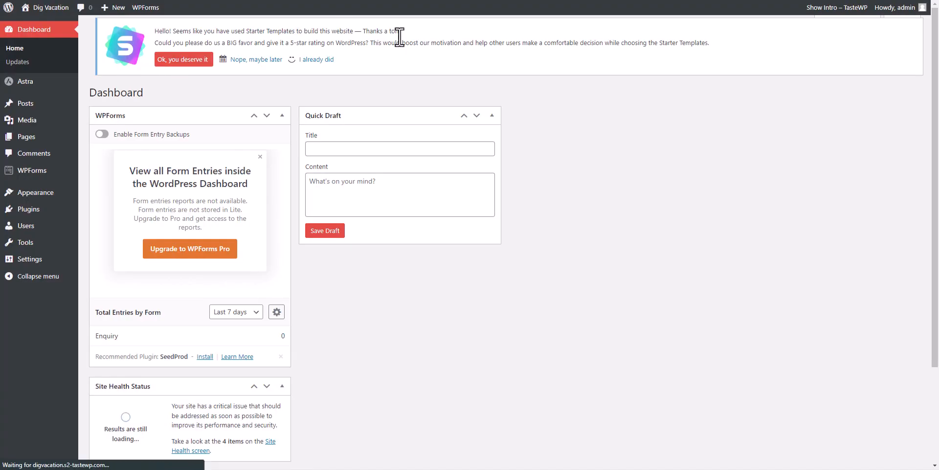
{"action": "left_click", "coordinate": [36, 85]}
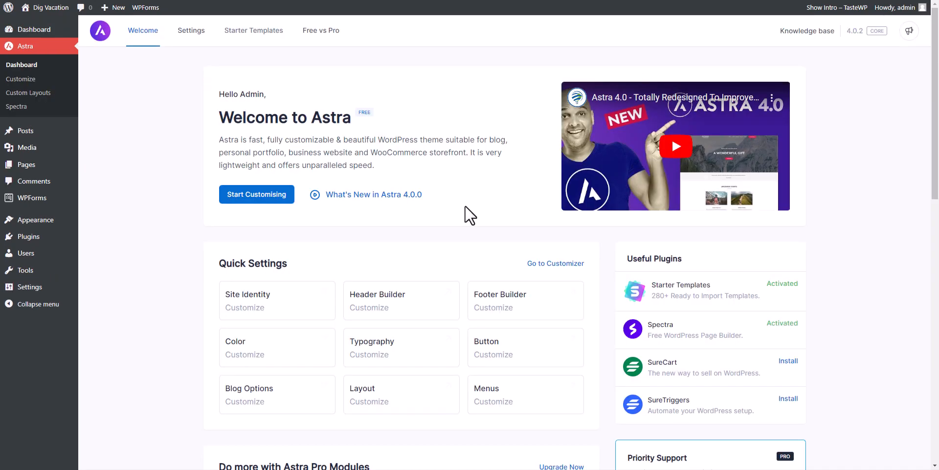
Step: Turn on Load Google Fonts Locally and Preload Local Fonts in Astra's Performance settings
{"action": "scroll", "coordinate": [469, 211], "scroll_direction": "down", "scroll_amount": 3}
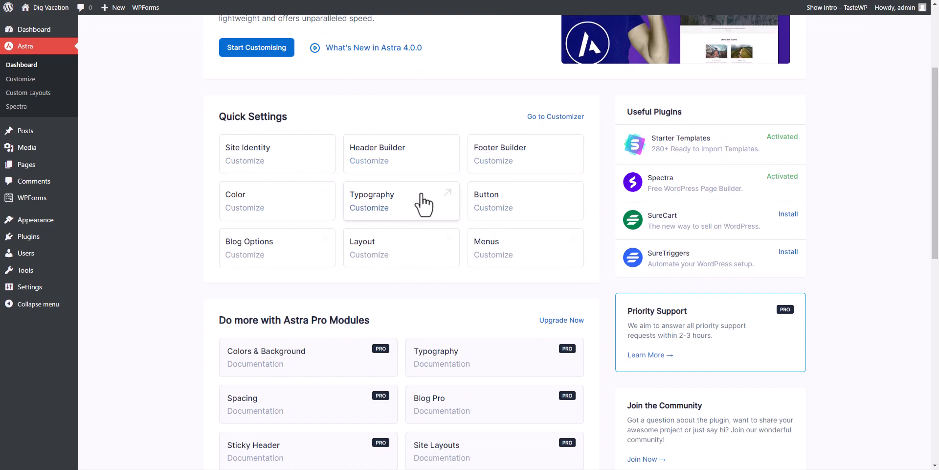
{"action": "scroll", "coordinate": [469, 284], "scroll_direction": "down", "scroll_amount": 3}
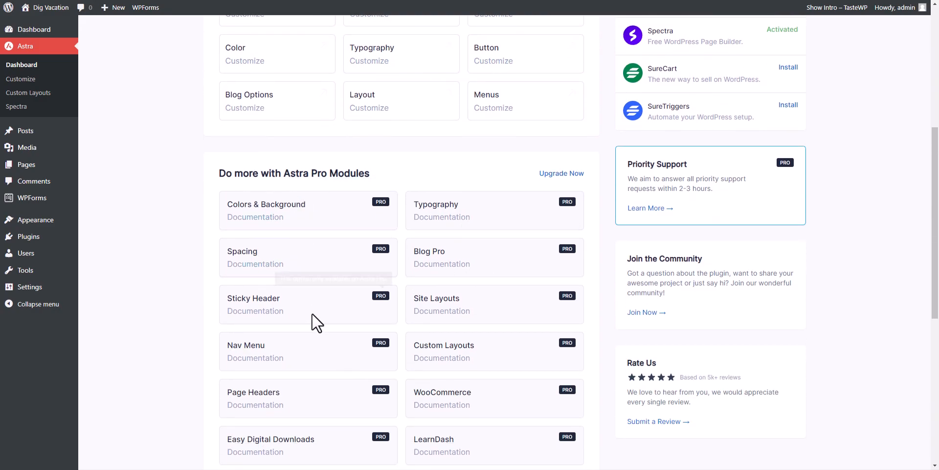
{"action": "scroll", "coordinate": [323, 316], "scroll_direction": "down", "scroll_amount": 3}
{"action": "scroll", "coordinate": [578, 303], "scroll_direction": "up", "scroll_amount": 8}
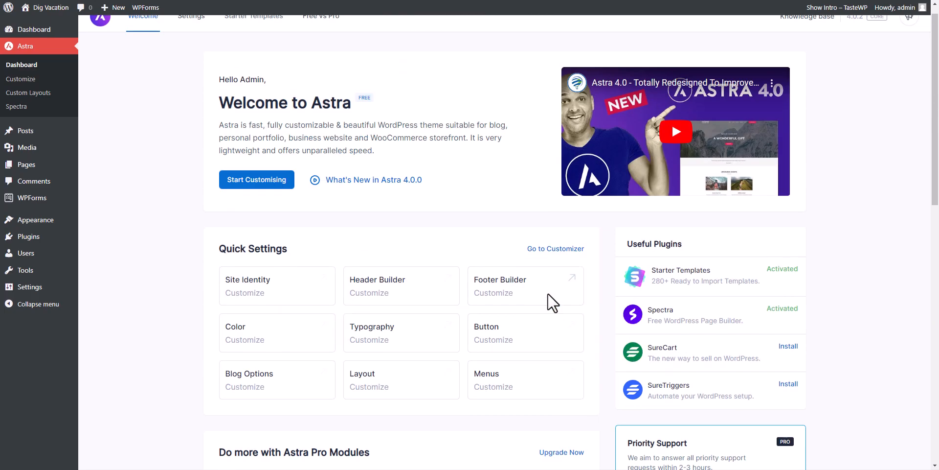
{"action": "left_click", "coordinate": [181, 32]}
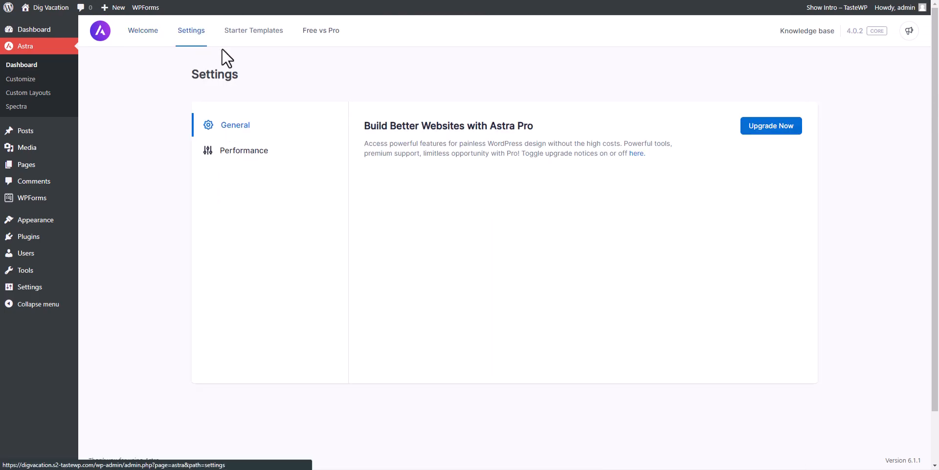
{"action": "left_click", "coordinate": [252, 153]}
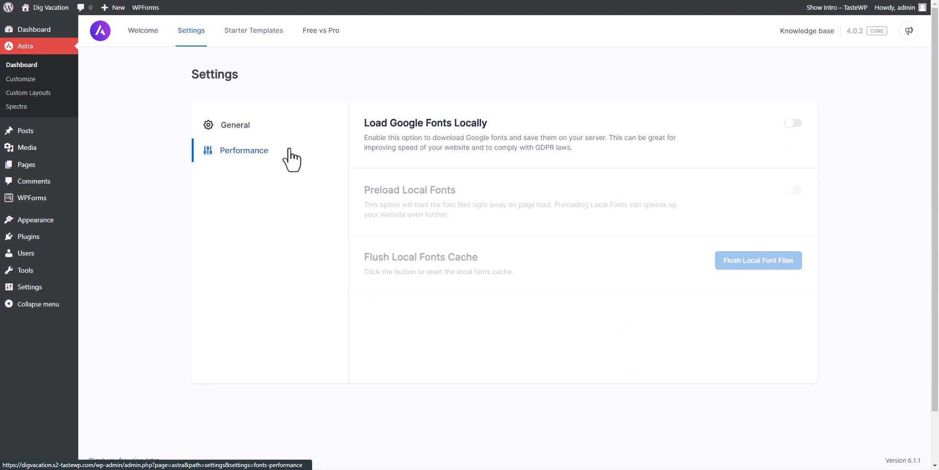
{"action": "left_click", "coordinate": [794, 123]}
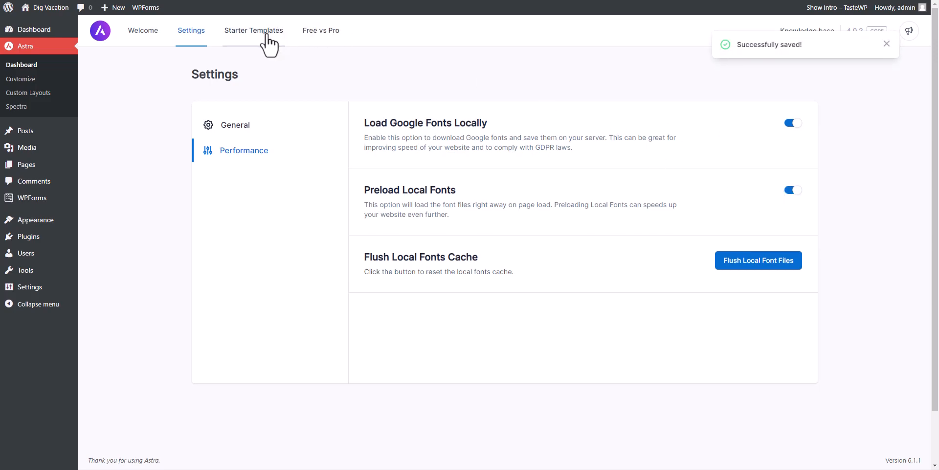
Step: Open Spectra's Blocks / Extensions list
{"action": "left_click", "coordinate": [16, 106]}
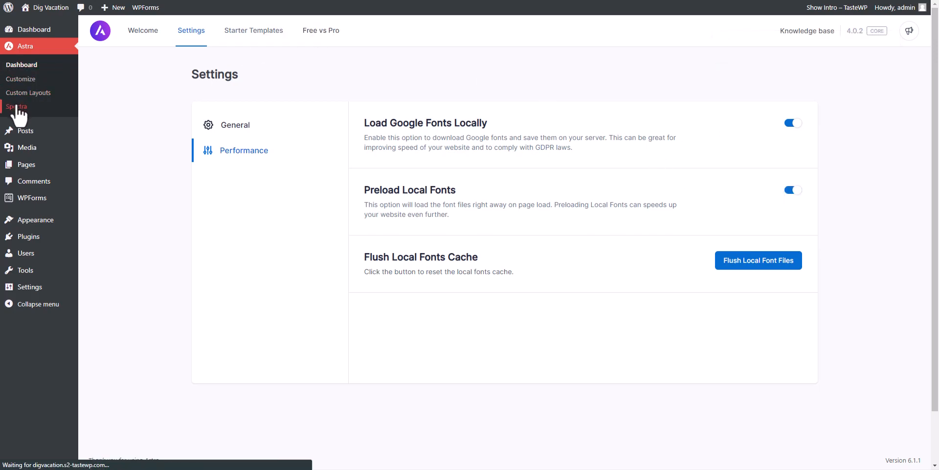
{"action": "left_click", "coordinate": [378, 44]}
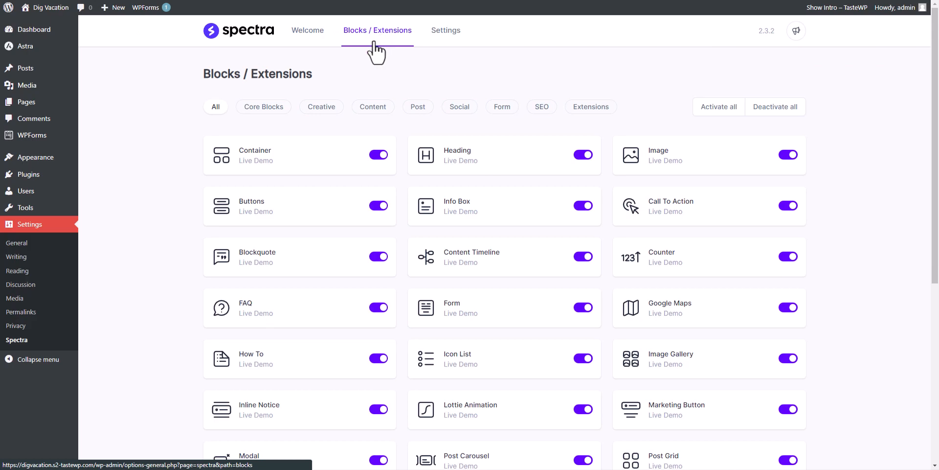
{"action": "scroll", "coordinate": [174, 218], "scroll_direction": "down", "scroll_amount": 7}
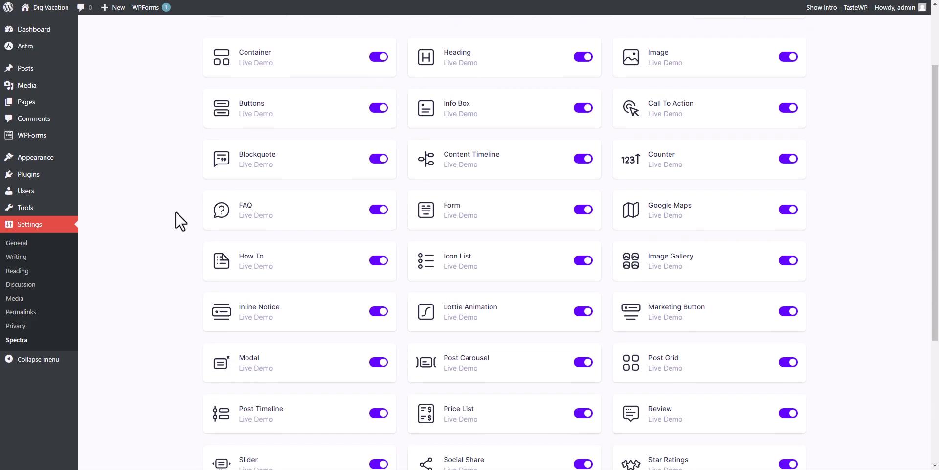
{"action": "scroll", "coordinate": [179, 230], "scroll_direction": "up", "scroll_amount": 7}
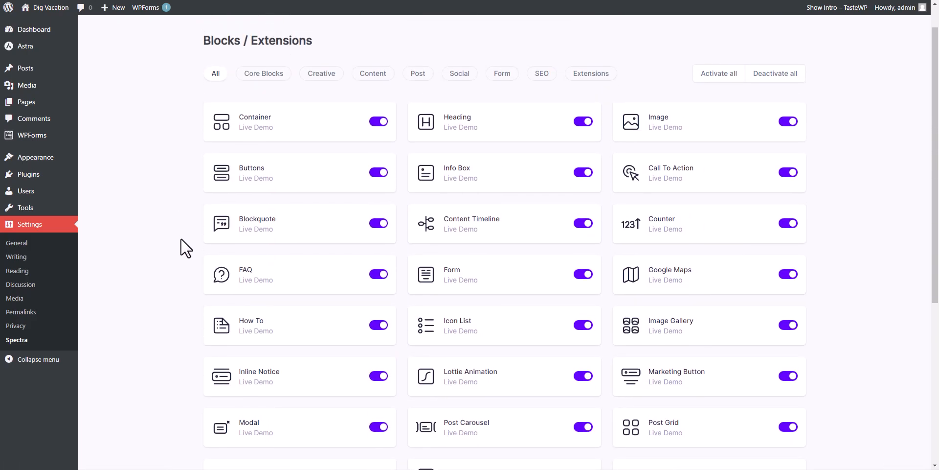
Step: Filter the list by Core Blocks, Post, Social, Form, SEO, and finally Extensions
{"action": "left_click", "coordinate": [262, 109]}
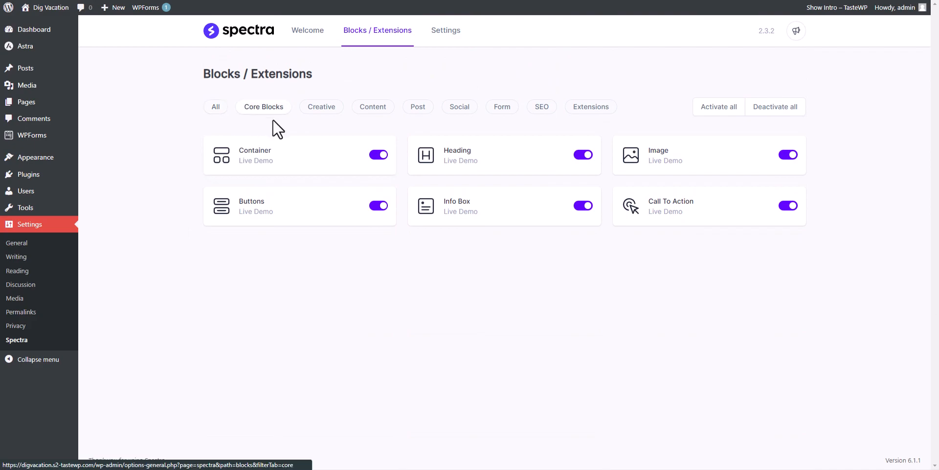
{"action": "left_click", "coordinate": [416, 112]}
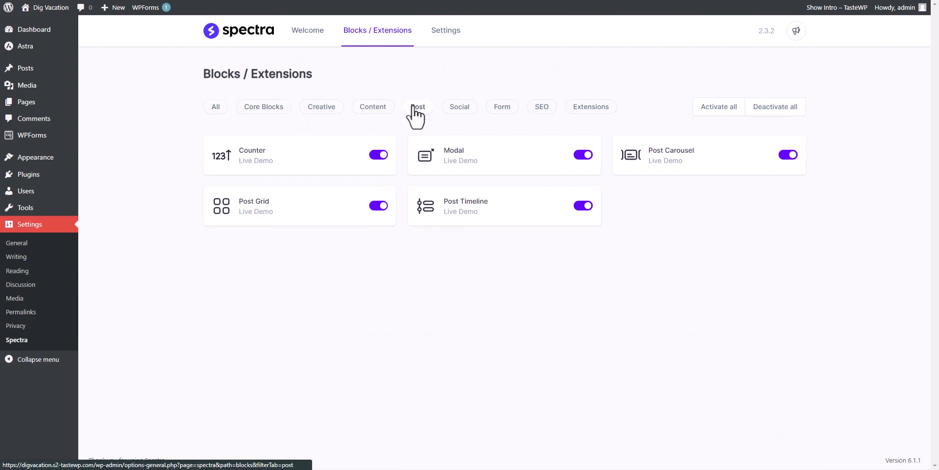
{"action": "left_click", "coordinate": [464, 110]}
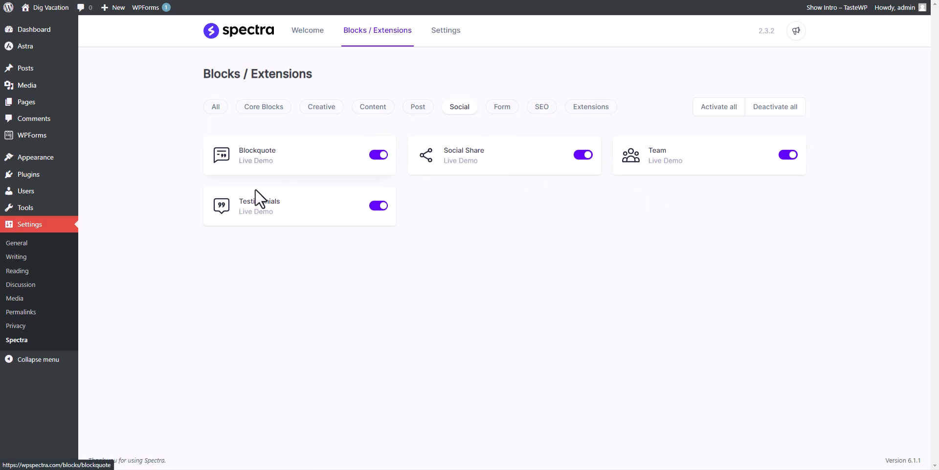
{"action": "left_click", "coordinate": [499, 115]}
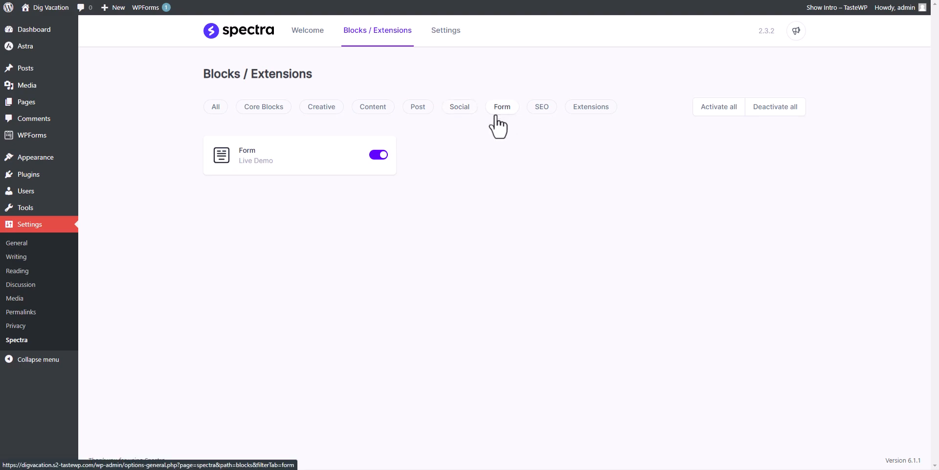
{"action": "left_click", "coordinate": [542, 110]}
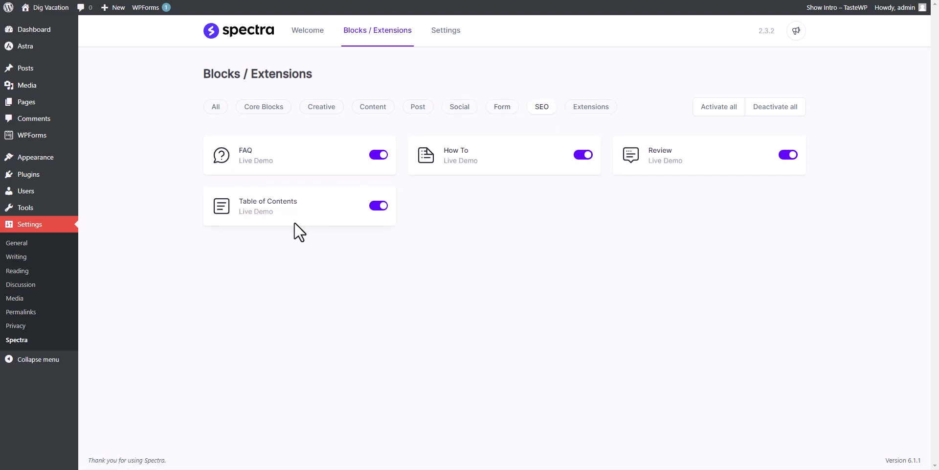
{"action": "left_click", "coordinate": [591, 111]}
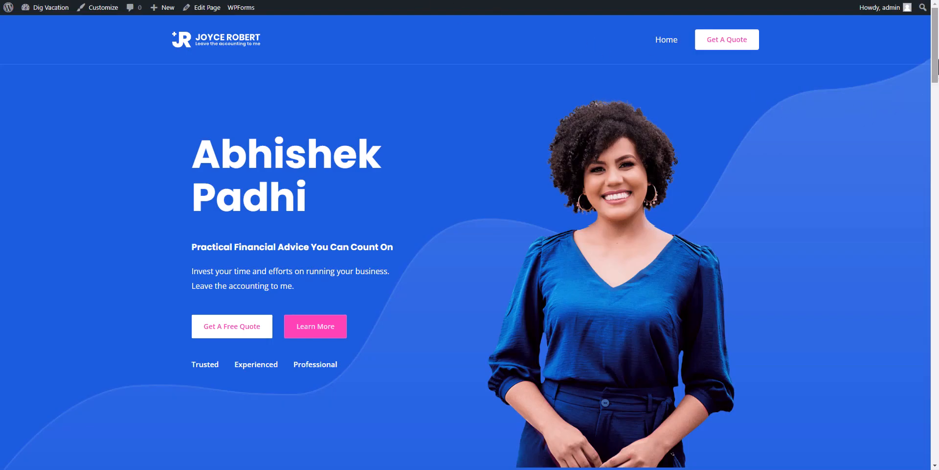
Step: Scroll down the live homepage, then launch the Customizer from the admin bar
{"action": "left_click_drag", "start_coordinate": [938, 66], "coordinate": [925, 93]}
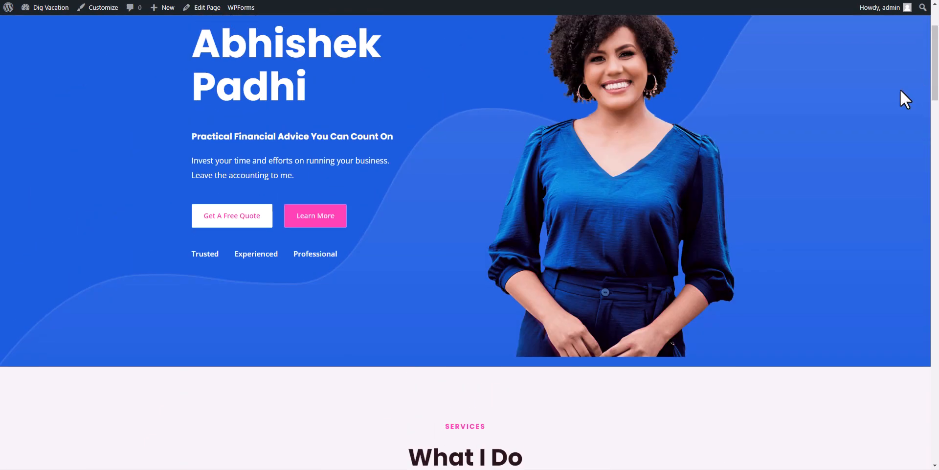
{"action": "left_click", "coordinate": [104, 14]}
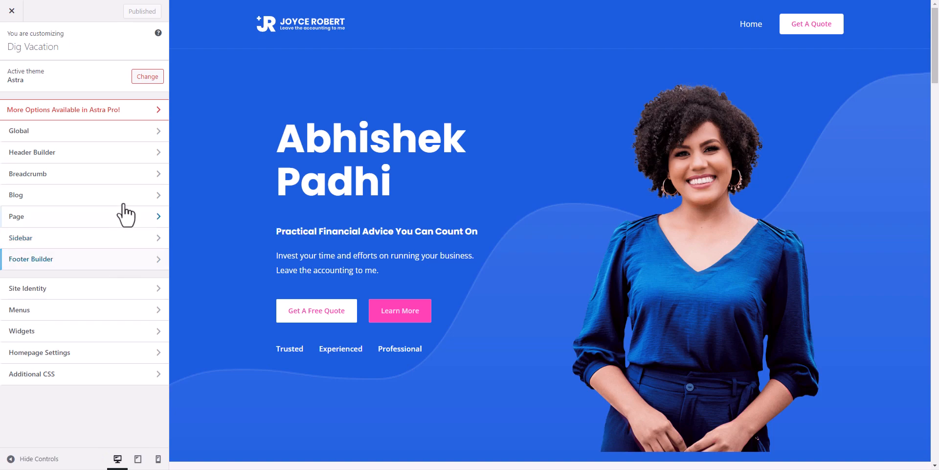
Step: Browse the Body Font family list under Global > Typography, leaving the font unchanged
{"action": "left_click", "coordinate": [127, 133]}
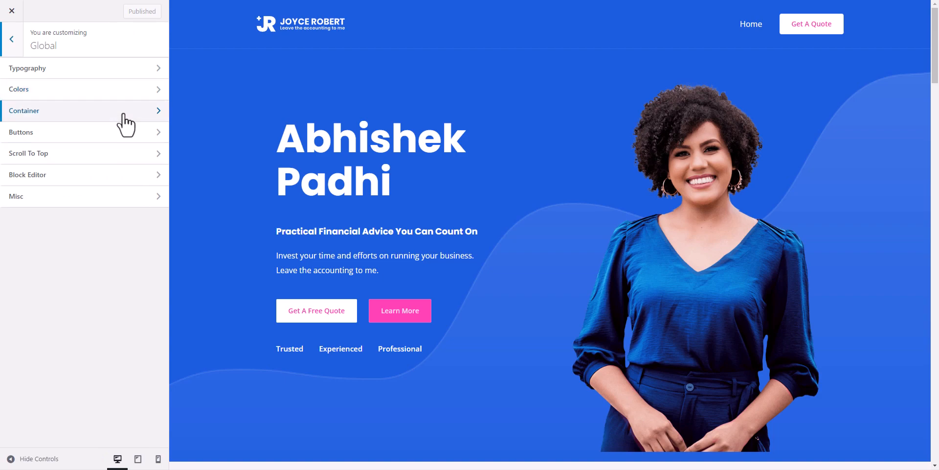
{"action": "left_click", "coordinate": [128, 79]}
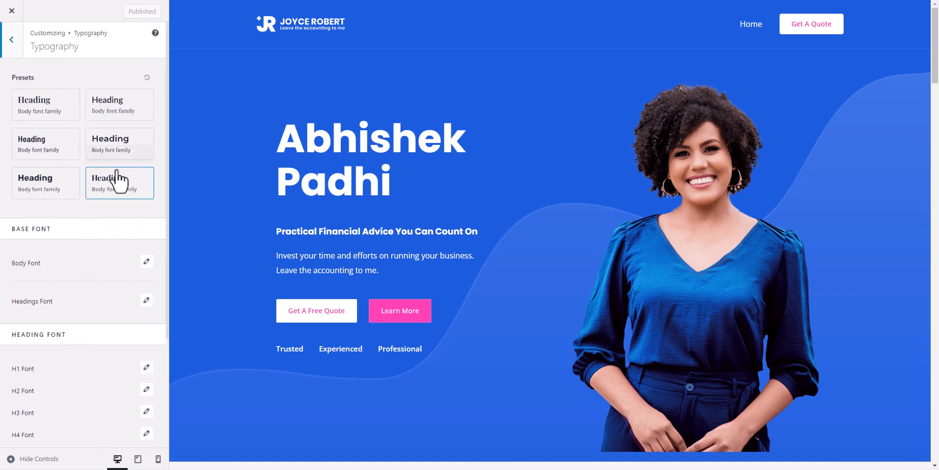
{"action": "scroll", "coordinate": [111, 181], "scroll_direction": "down", "scroll_amount": 2}
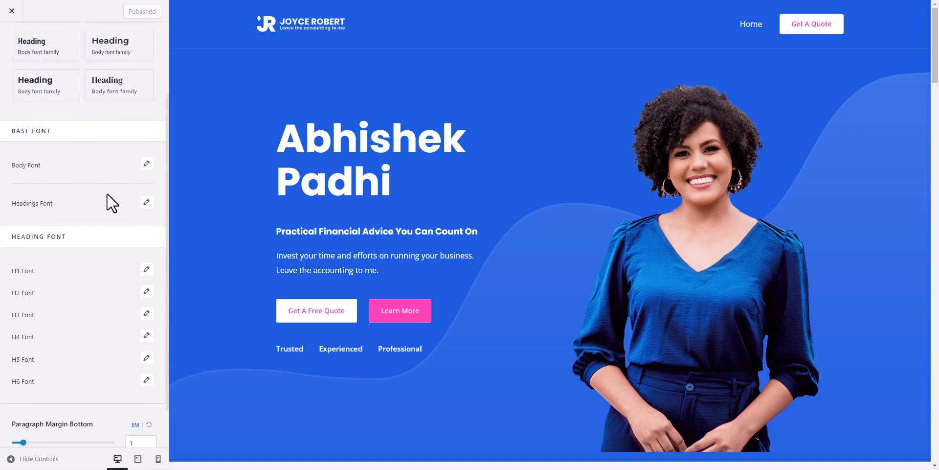
{"action": "left_click", "coordinate": [146, 164]}
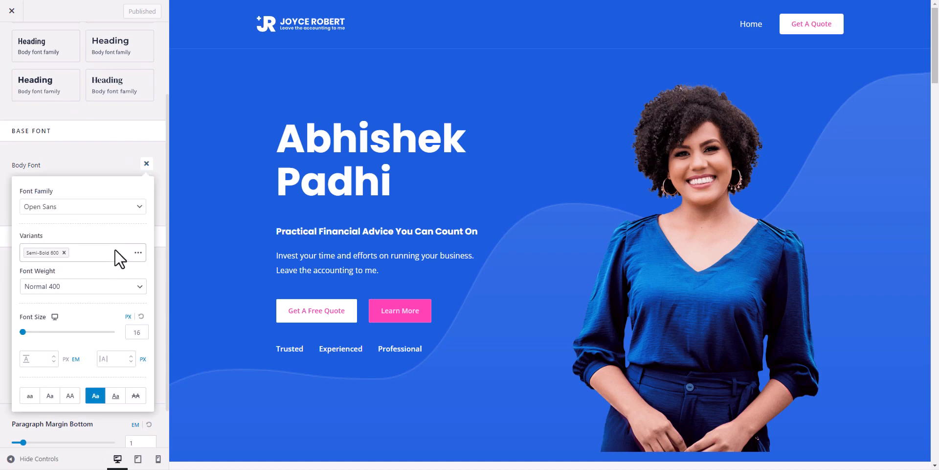
{"action": "left_click", "coordinate": [130, 210]}
{"action": "scroll", "coordinate": [42, 272], "scroll_direction": "down", "scroll_amount": 15}
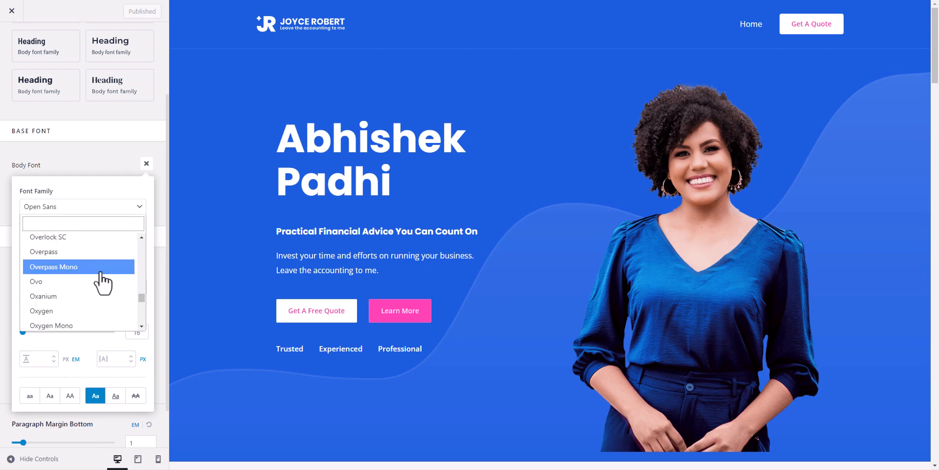
{"action": "scroll", "coordinate": [109, 287], "scroll_direction": "down", "scroll_amount": 20}
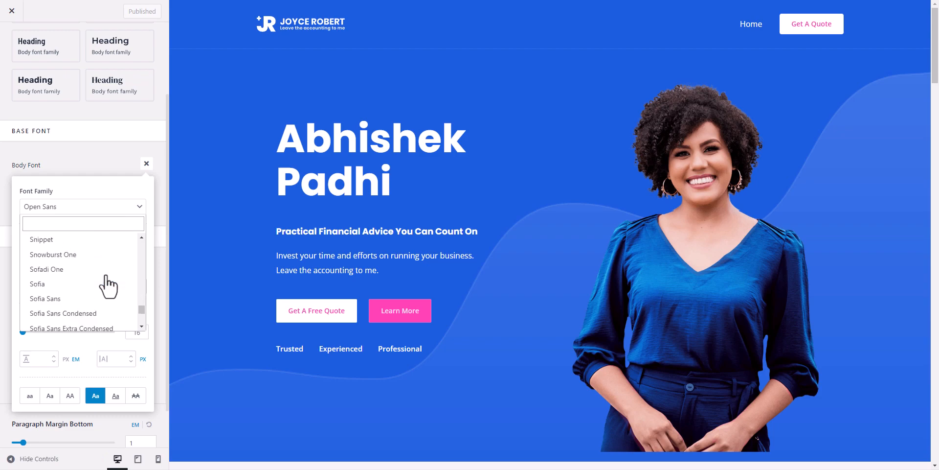
{"action": "left_click", "coordinate": [116, 160]}
{"action": "scroll", "coordinate": [114, 172], "scroll_direction": "up", "scroll_amount": 3}
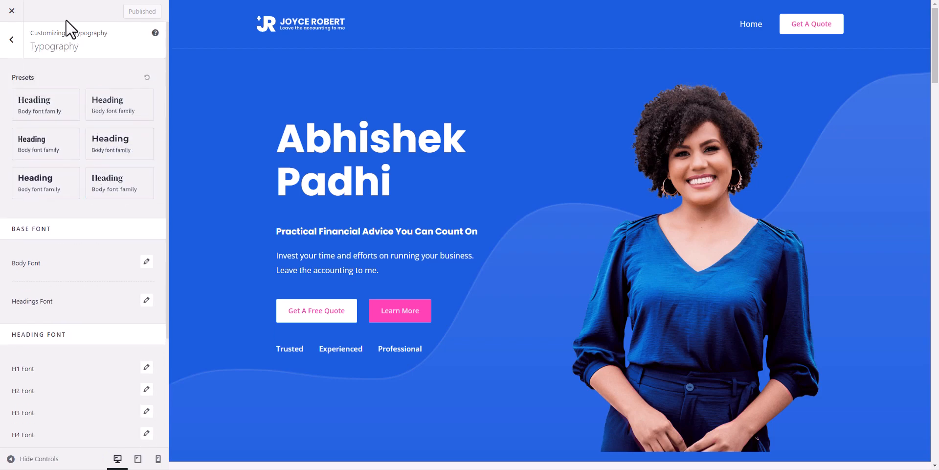
{"action": "left_click", "coordinate": [14, 44]}
Step: Look over the Global Colors and Buttons settings without changing them
{"action": "left_click", "coordinate": [73, 91]}
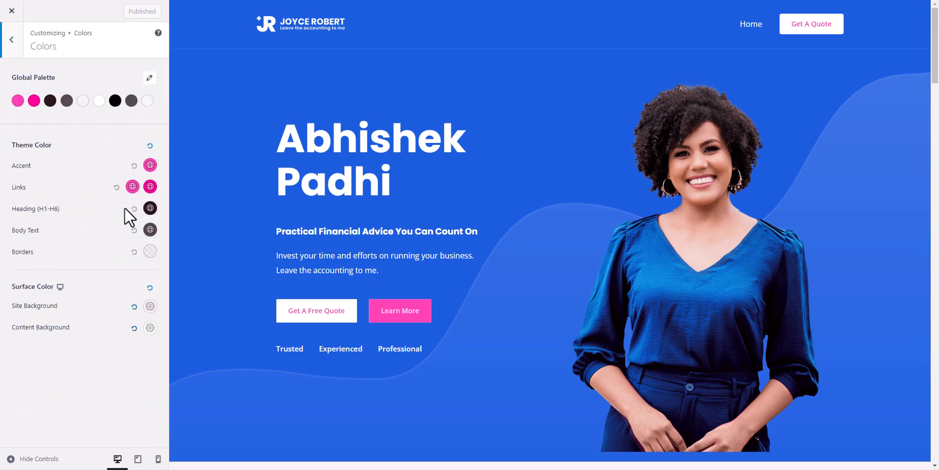
{"action": "left_click", "coordinate": [22, 45]}
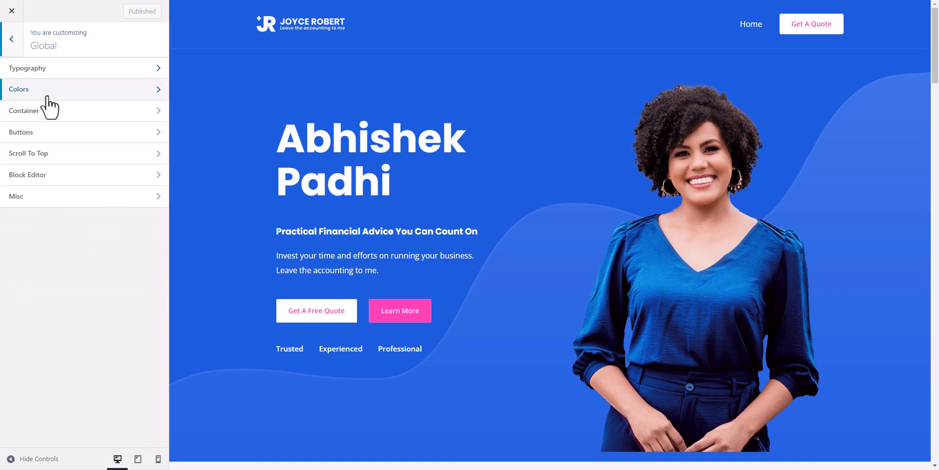
{"action": "left_click", "coordinate": [87, 145]}
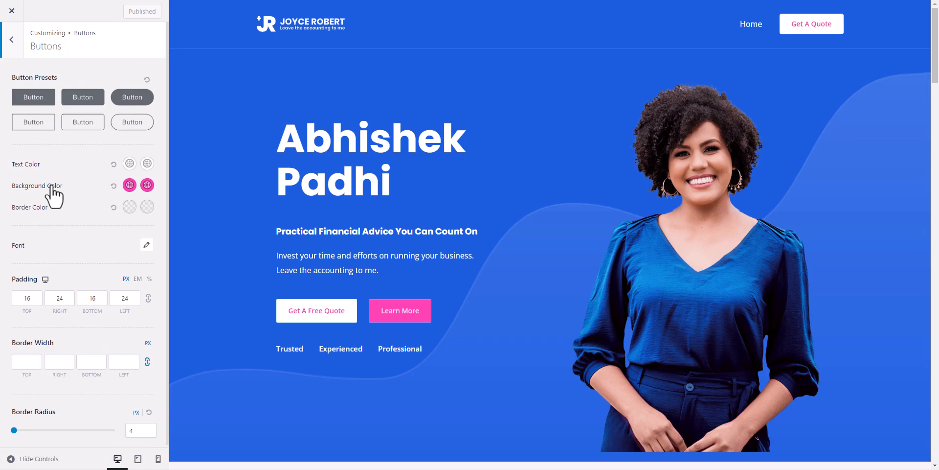
{"action": "left_click", "coordinate": [12, 39]}
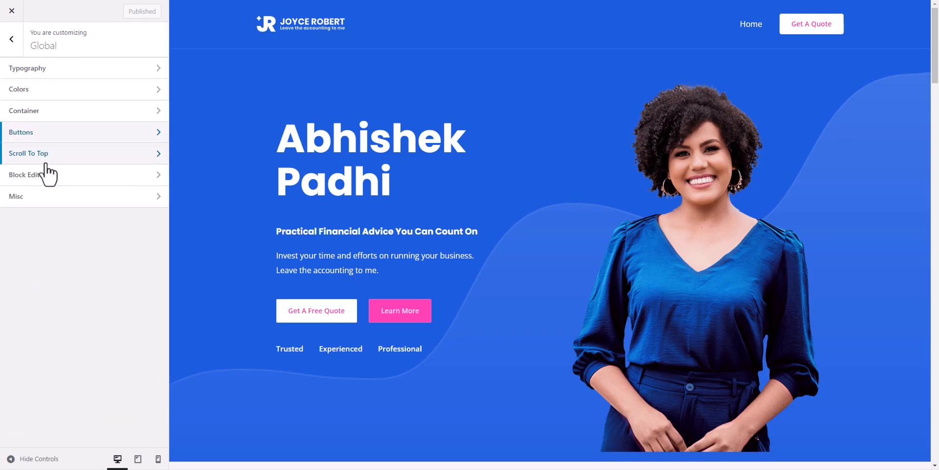
Step: Enable Scroll To Top and test the button in the preview
{"action": "left_click", "coordinate": [54, 159]}
{"action": "scroll", "coordinate": [868, 258], "scroll_direction": "down", "scroll_amount": 4}
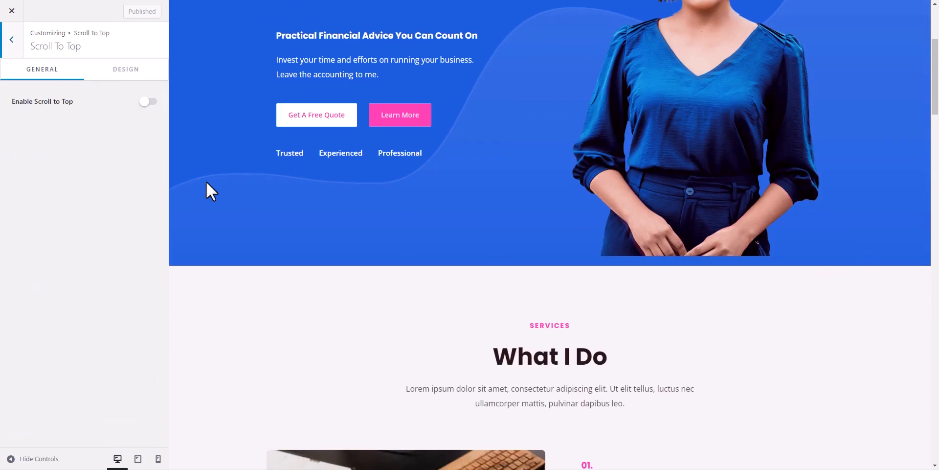
{"action": "left_click", "coordinate": [147, 102]}
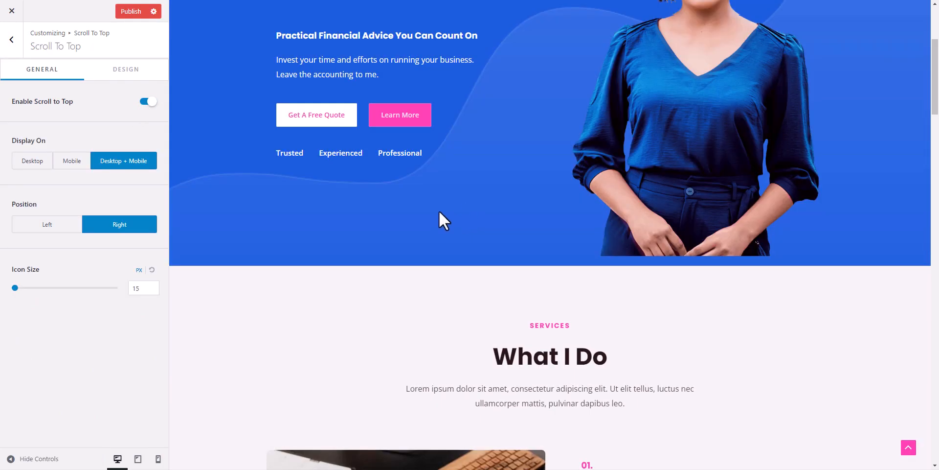
{"action": "scroll", "coordinate": [608, 268], "scroll_direction": "down", "scroll_amount": 4}
{"action": "left_click", "coordinate": [908, 449]}
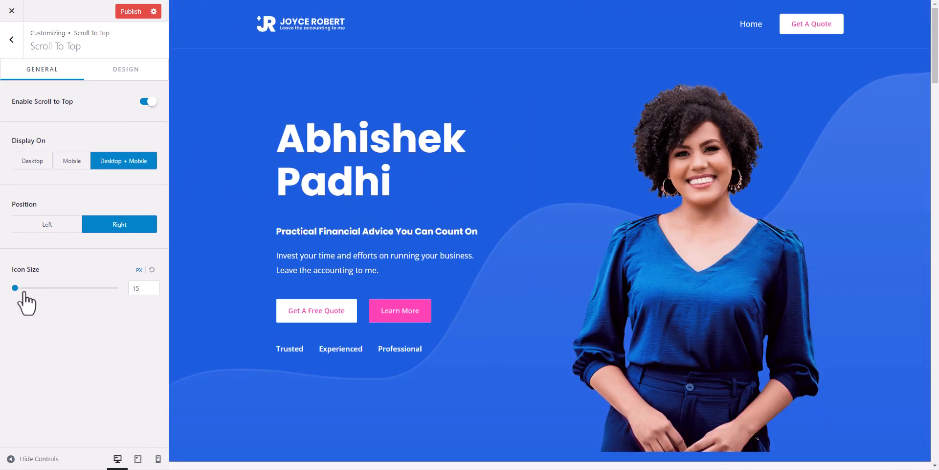
{"action": "left_click", "coordinate": [12, 40]}
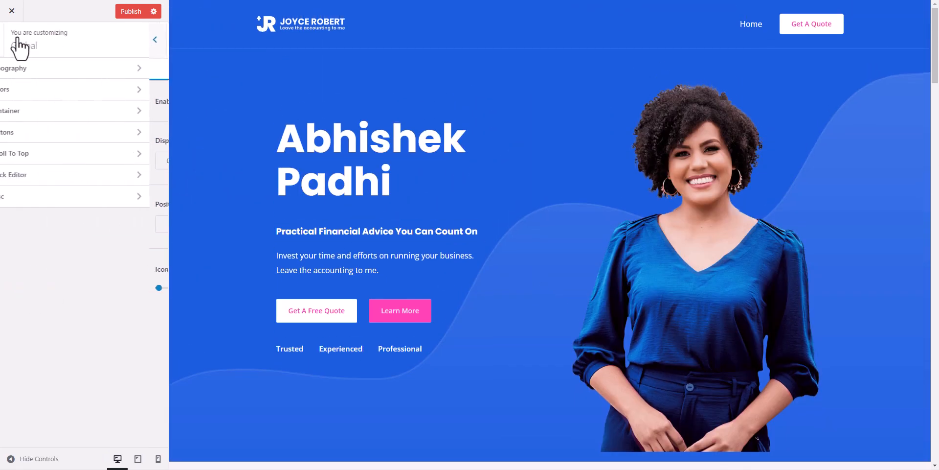
{"action": "left_click", "coordinate": [11, 41]}
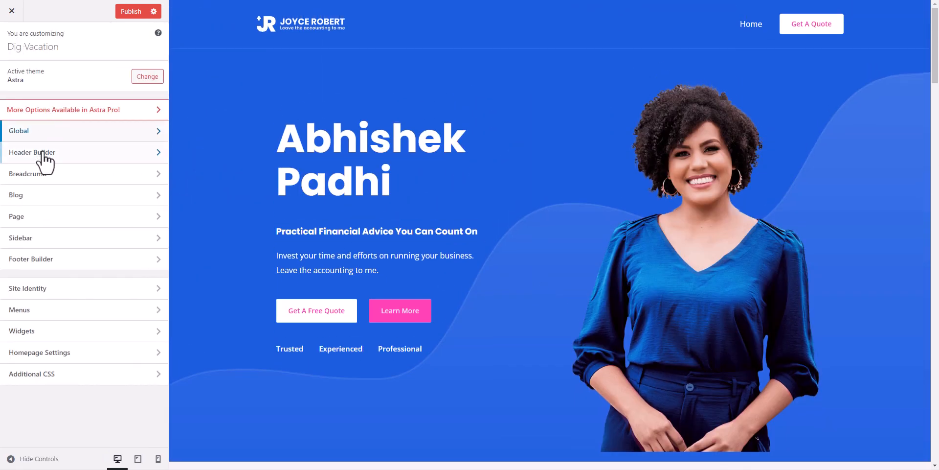
Step: Glance at the Header Builder, then scroll through the Blog > Single Post layout options
{"action": "left_click", "coordinate": [42, 158]}
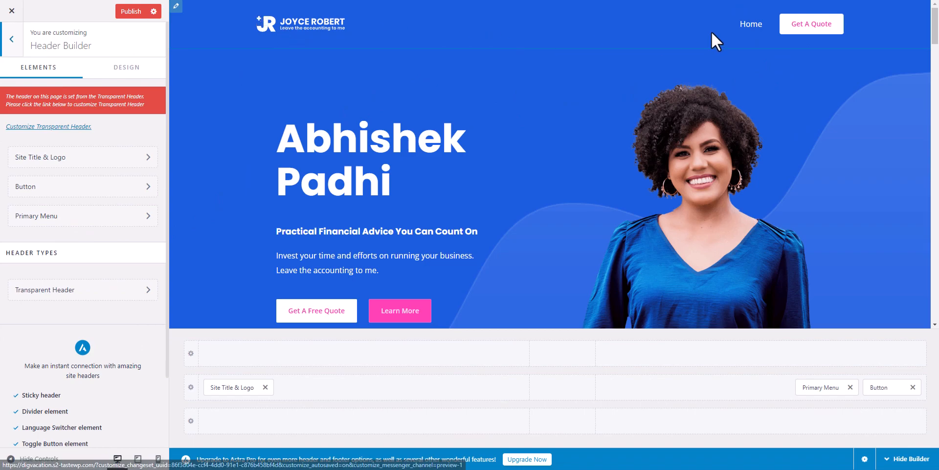
{"action": "left_click", "coordinate": [11, 39]}
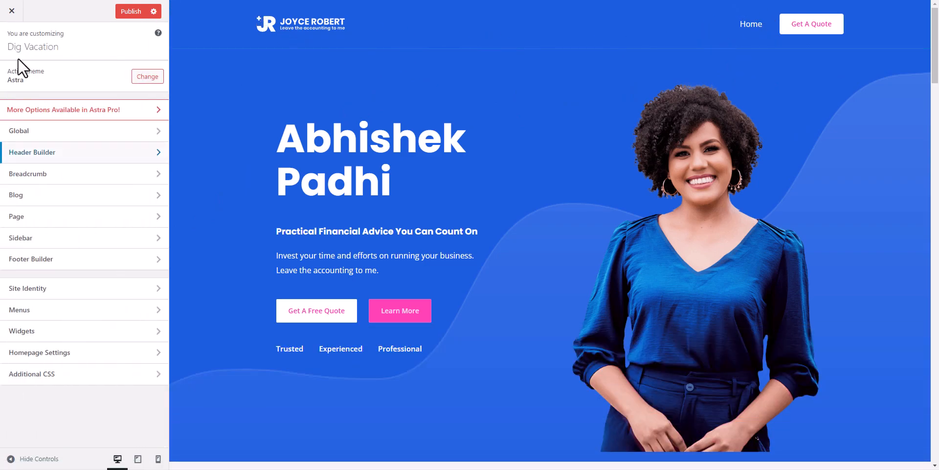
{"action": "left_click", "coordinate": [71, 198]}
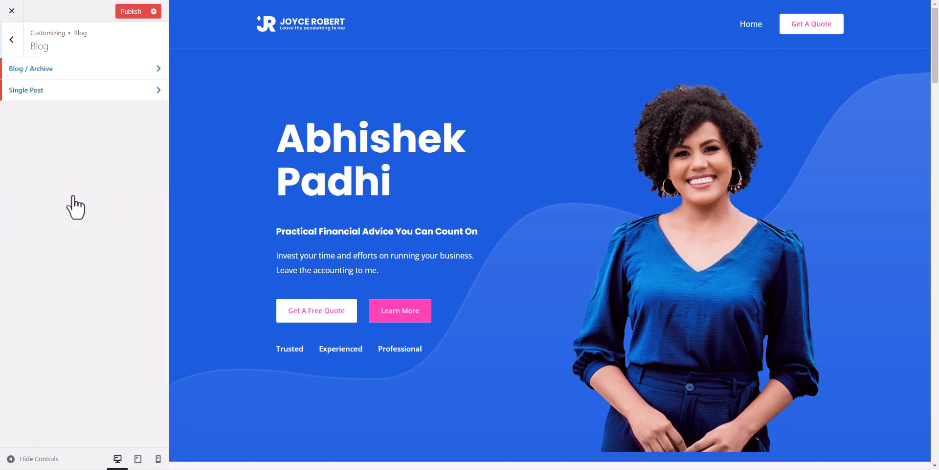
{"action": "left_click", "coordinate": [64, 91]}
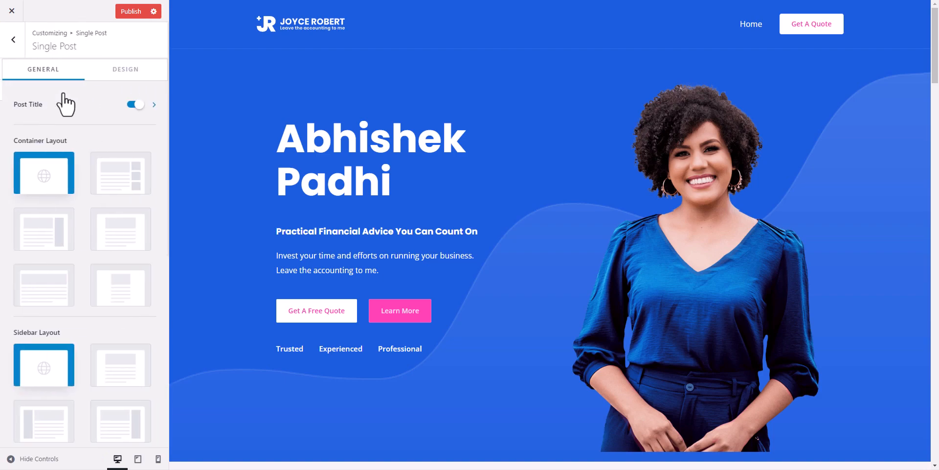
{"action": "scroll", "coordinate": [68, 247], "scroll_direction": "down", "scroll_amount": 3}
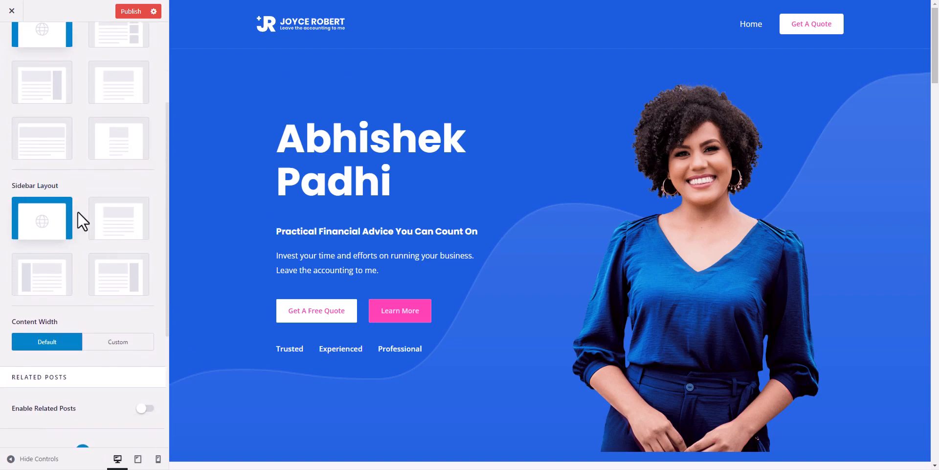
{"action": "scroll", "coordinate": [75, 230], "scroll_direction": "down", "scroll_amount": 4}
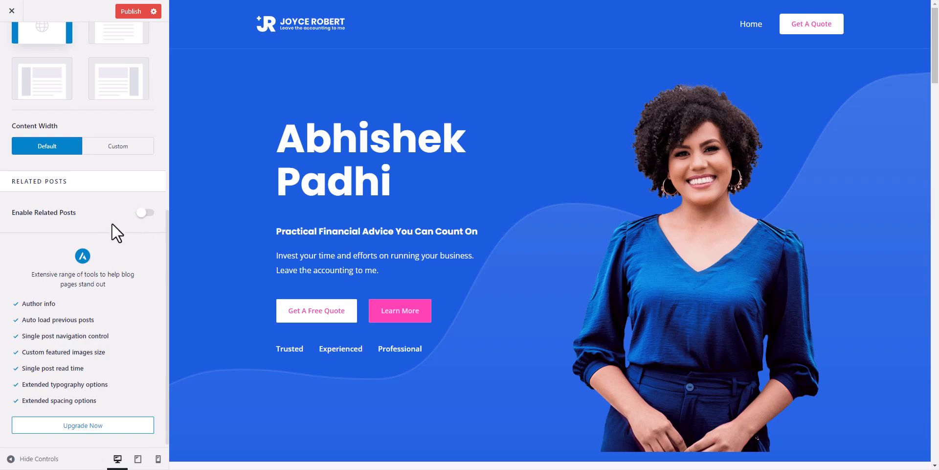
{"action": "scroll", "coordinate": [112, 223], "scroll_direction": "up", "scroll_amount": 7}
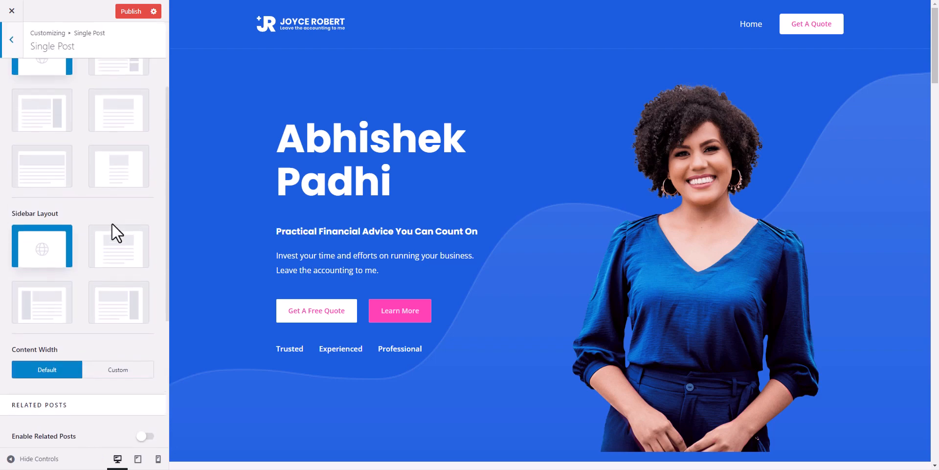
{"action": "left_click", "coordinate": [11, 48]}
{"action": "left_click", "coordinate": [15, 50]}
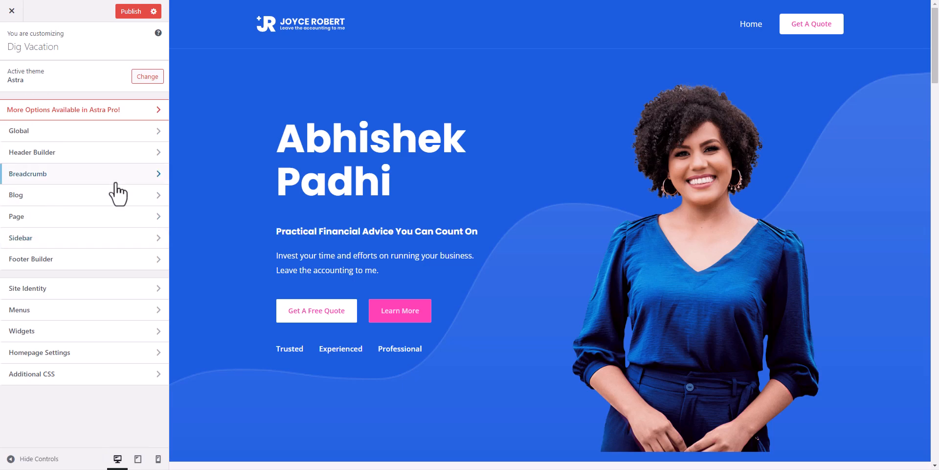
Step: Open the Footer Builder settings to review its layout options
{"action": "left_click", "coordinate": [74, 263]}
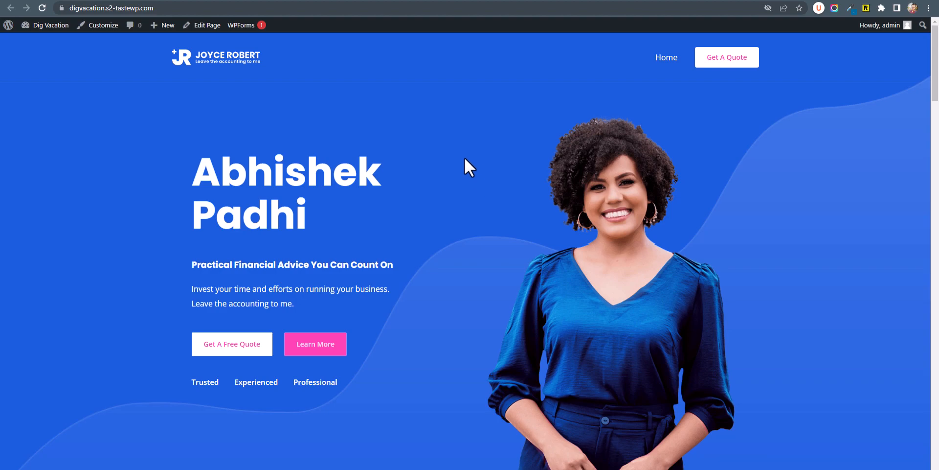
Step: Copy the site address and analyse it at pagespeed.web.dev
{"action": "left_click", "coordinate": [194, 9]}
{"action": "key", "text": "ctrl+c"}
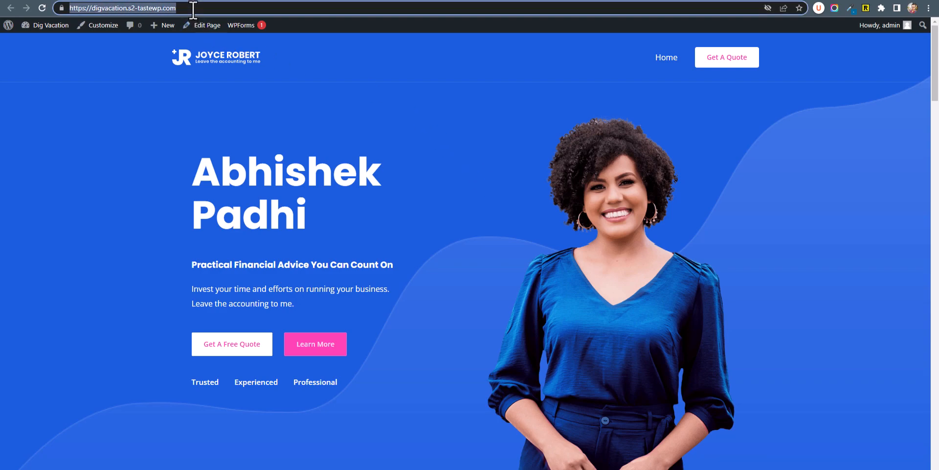
{"action": "key", "text": "ctrl+t"}
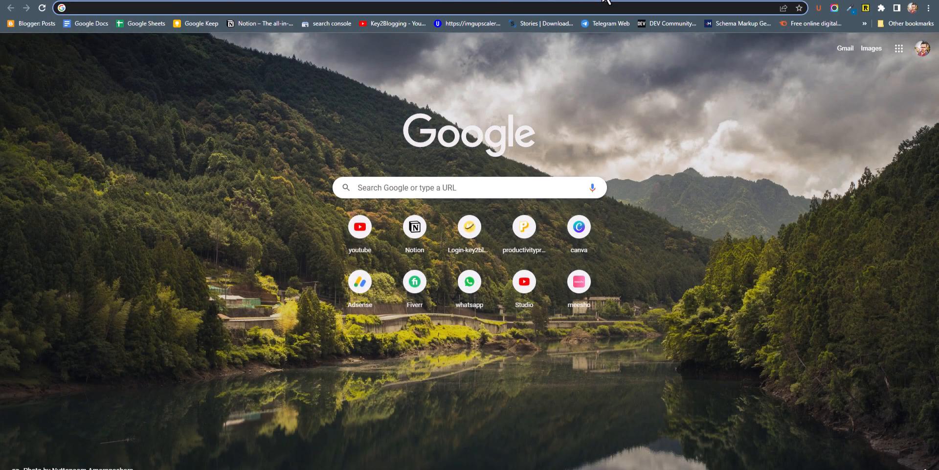
{"action": "type", "text": "pagespeed.web.dev"}
{"action": "key", "text": "Return"}
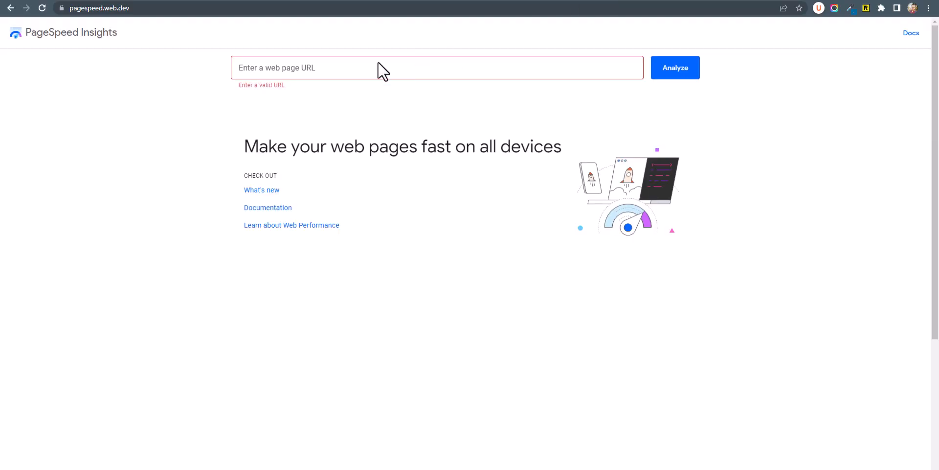
{"action": "left_click", "coordinate": [268, 69]}
{"action": "key", "text": "ctrl+v"}
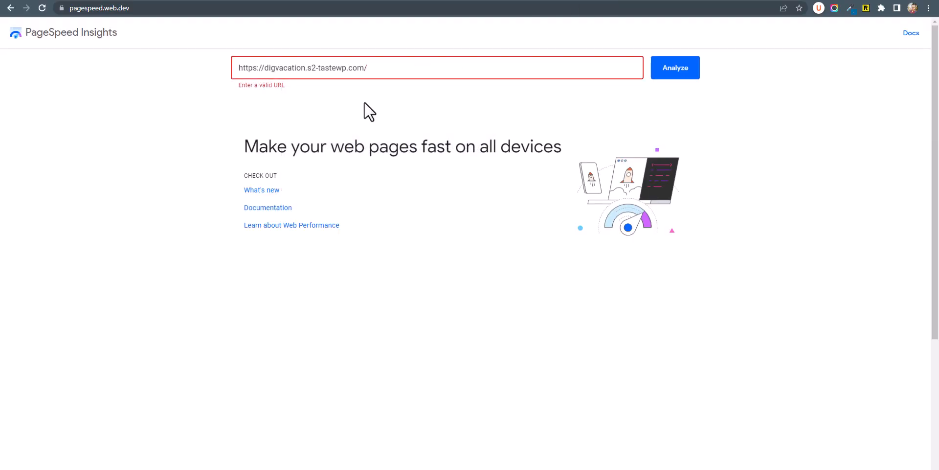
{"action": "left_click", "coordinate": [680, 72]}
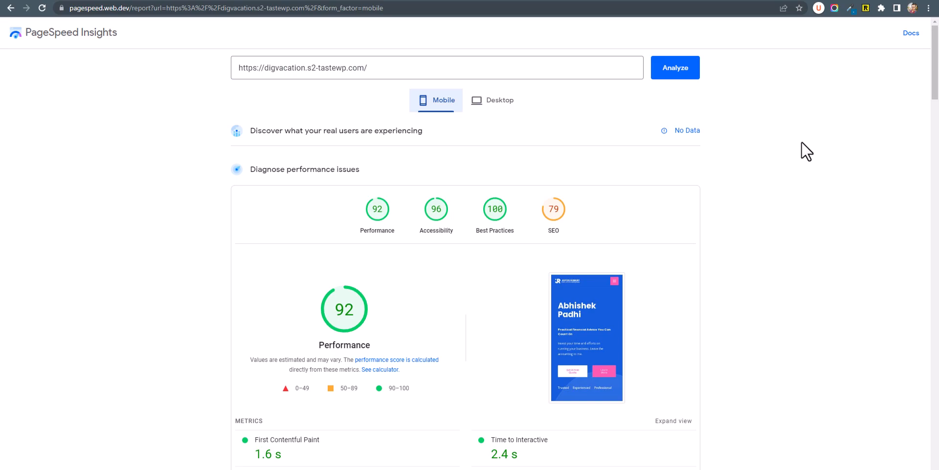
Step: Compare the desktop score of 95 with mobile 92 and expand the request count diagnostic
{"action": "left_click", "coordinate": [495, 106]}
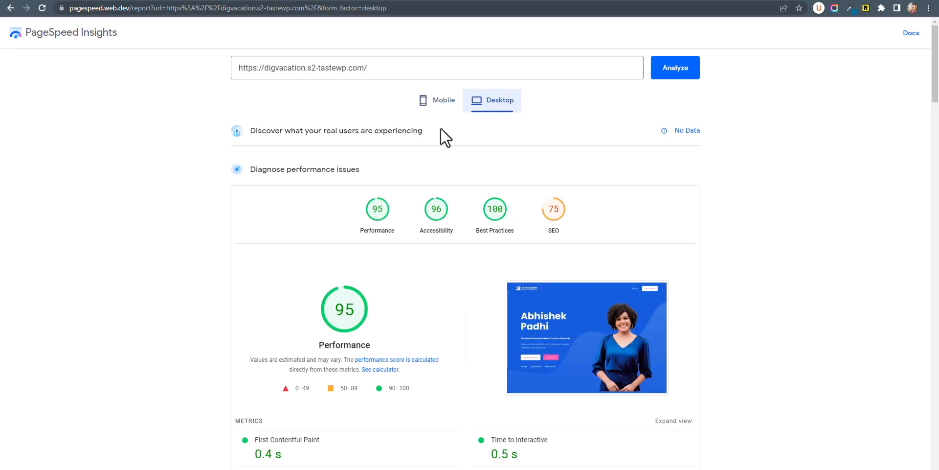
{"action": "left_click", "coordinate": [442, 103]}
{"action": "scroll", "coordinate": [783, 274], "scroll_direction": "down", "scroll_amount": 10}
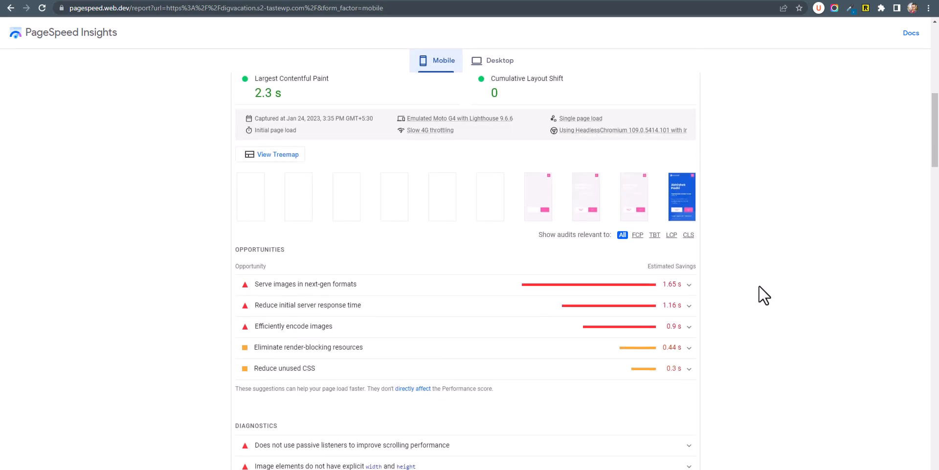
{"action": "scroll", "coordinate": [538, 292], "scroll_direction": "down", "scroll_amount": 2}
{"action": "left_click", "coordinate": [492, 303]}
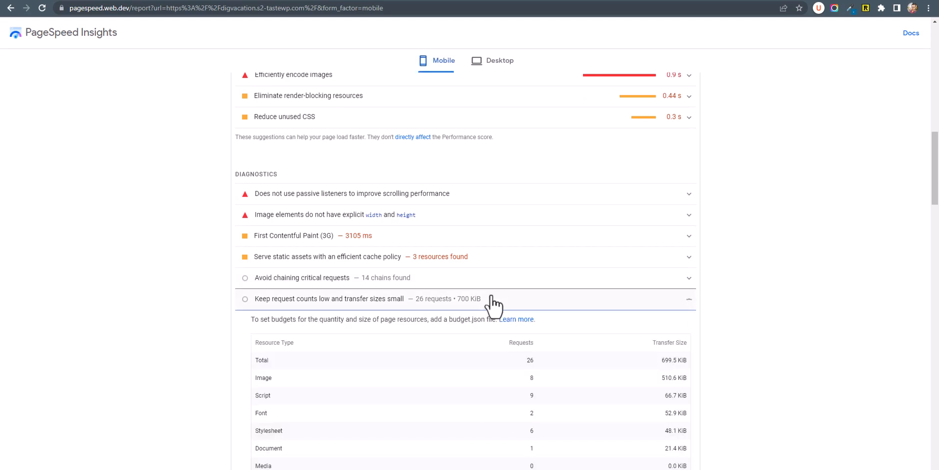
{"action": "scroll", "coordinate": [574, 277], "scroll_direction": "down", "scroll_amount": 2}
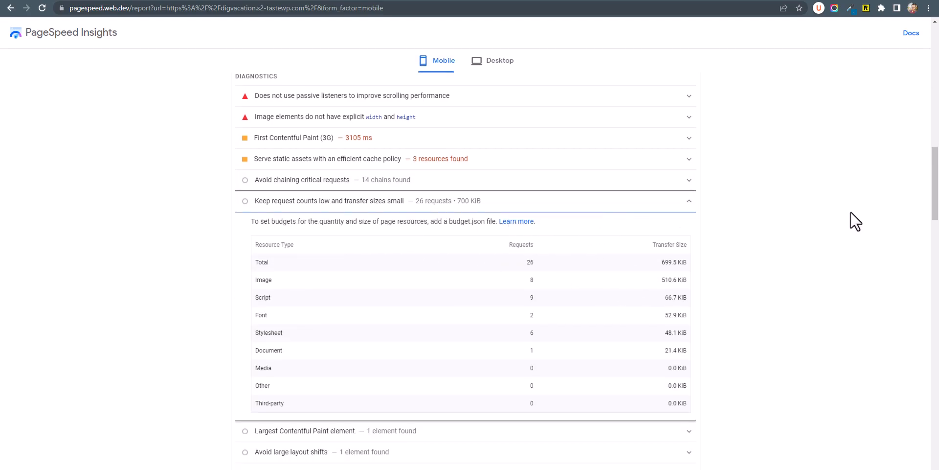
{"action": "left_click_drag", "start_coordinate": [936, 184], "coordinate": [935, 59]}
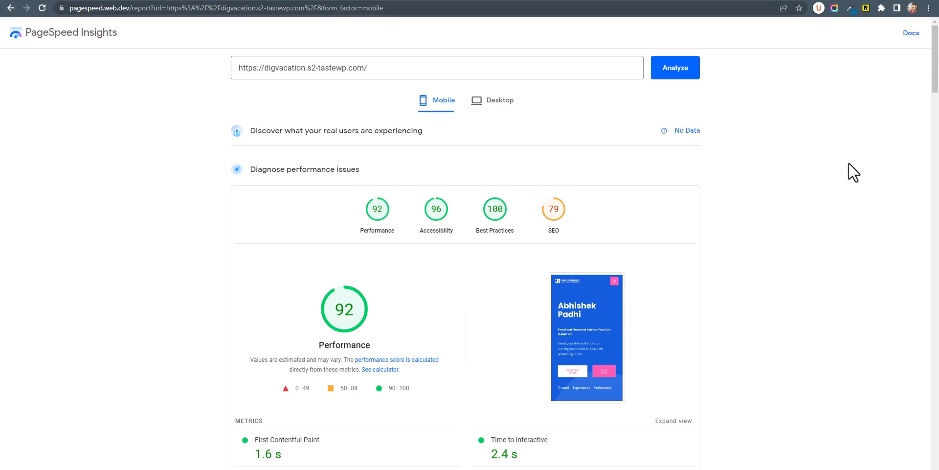
{"action": "left_click", "coordinate": [538, 0]}
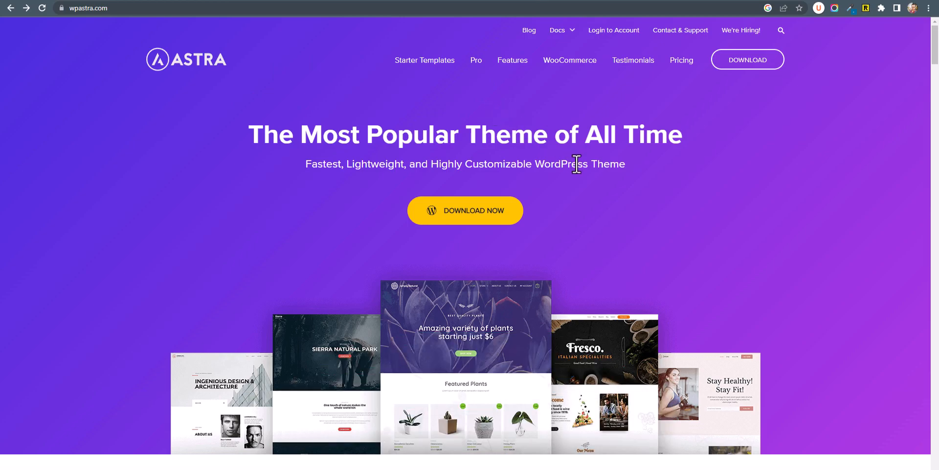
Step: Switch Astra's pricing cards to lifetime prices, with Astra Pro at $227
{"action": "left_click", "coordinate": [677, 59]}
{"action": "scroll", "coordinate": [815, 233], "scroll_direction": "down", "scroll_amount": 3}
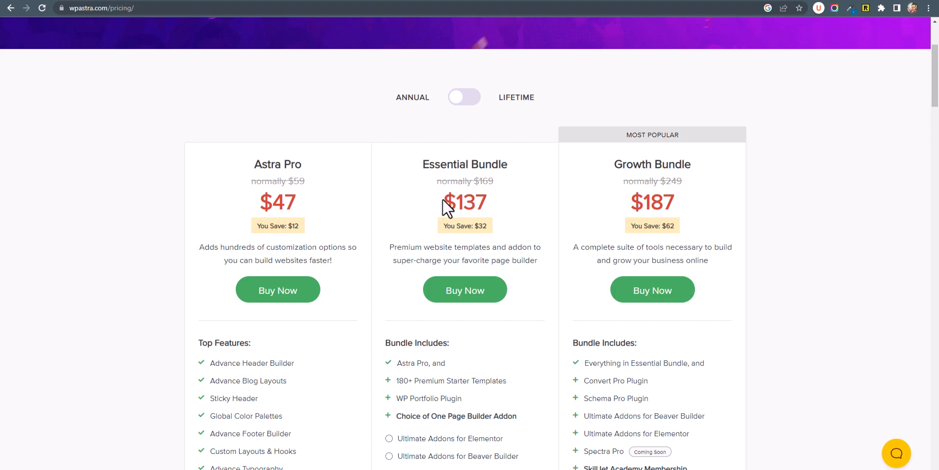
{"action": "left_click_drag", "start_coordinate": [442, 199], "coordinate": [497, 207]}
{"action": "left_click", "coordinate": [506, 209]}
{"action": "left_click", "coordinate": [464, 101]}
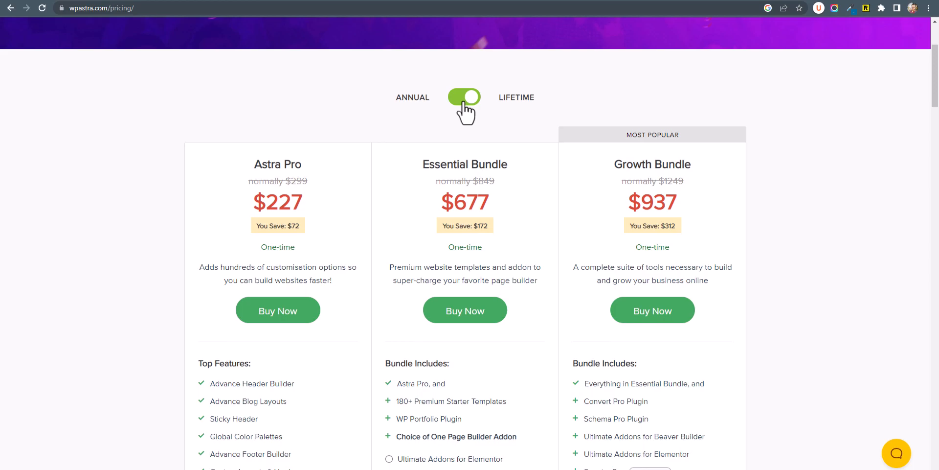
{"action": "left_click_drag", "start_coordinate": [259, 201], "coordinate": [314, 206]}
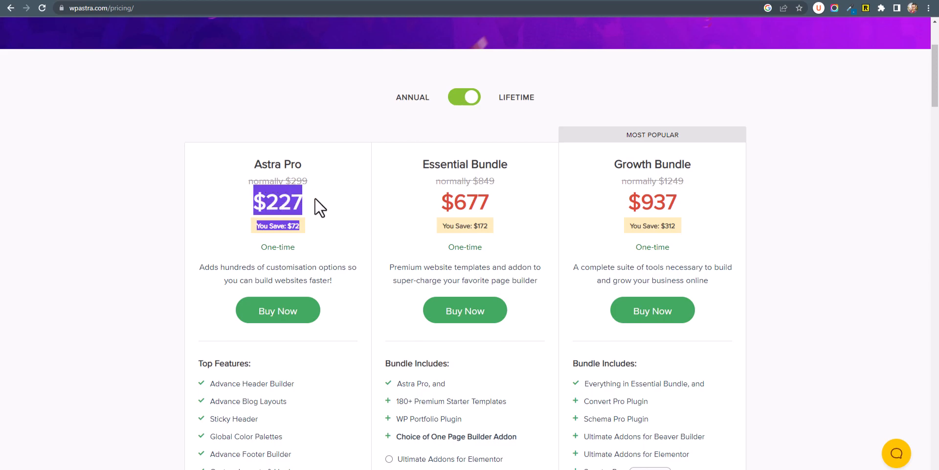
{"action": "left_click", "coordinate": [315, 206]}
{"action": "scroll", "coordinate": [328, 208], "scroll_direction": "up", "scroll_amount": 5}
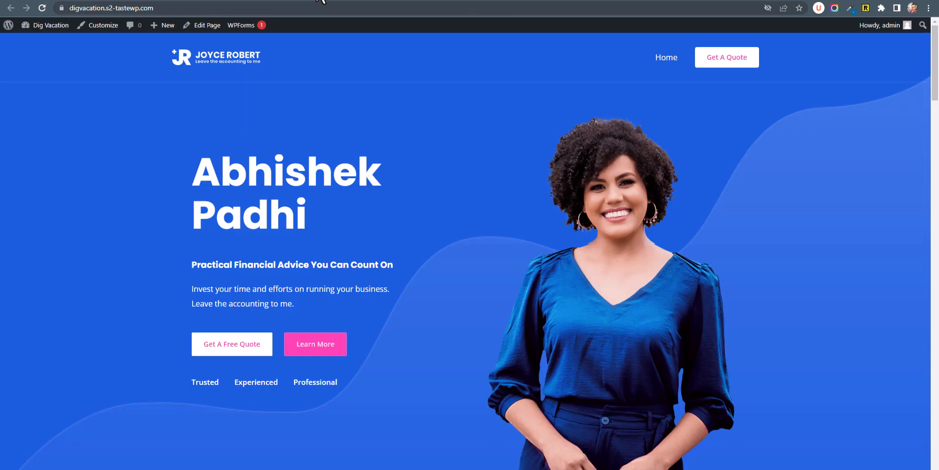